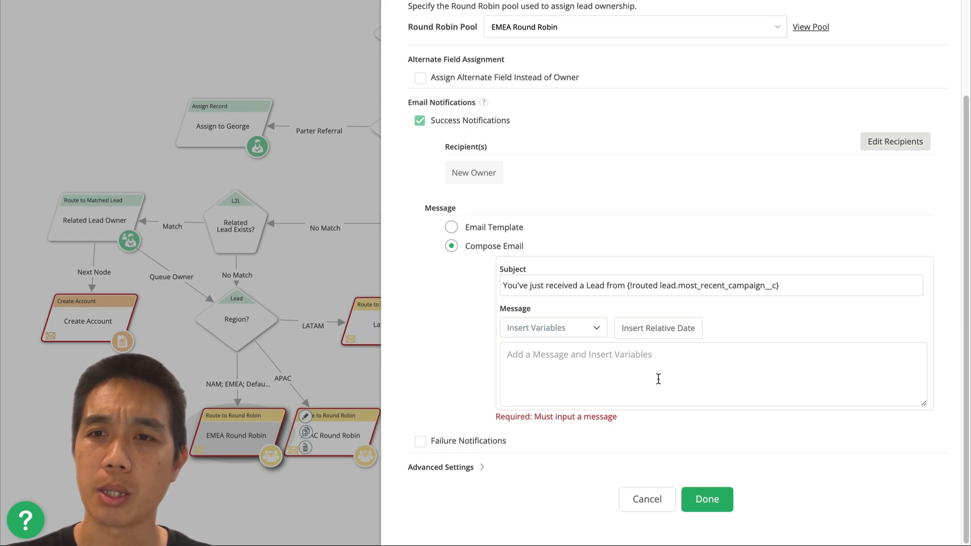
Close the EMEA Round Robin node's settings and check the email notification setup of the APAC Round Robin node.
click(707, 500)
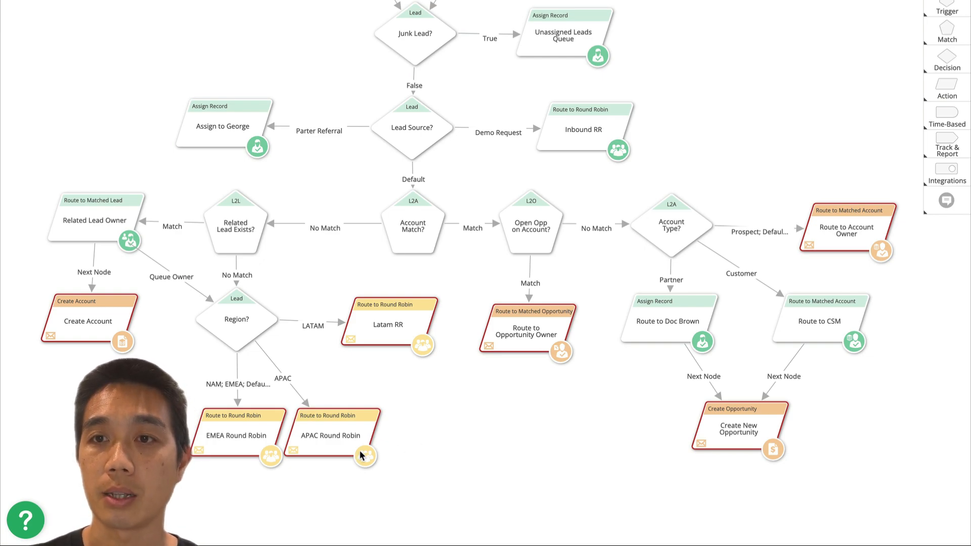
click(343, 444)
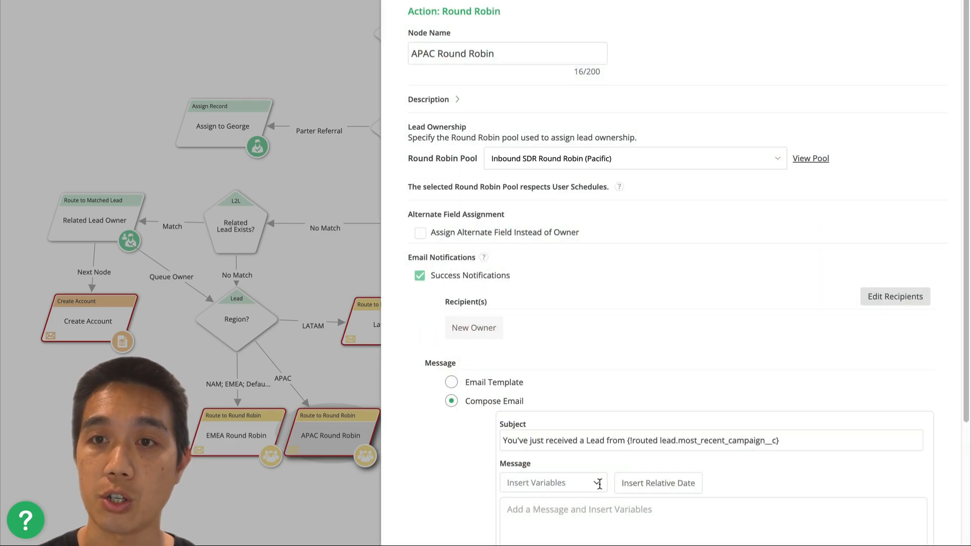
click(353, 386)
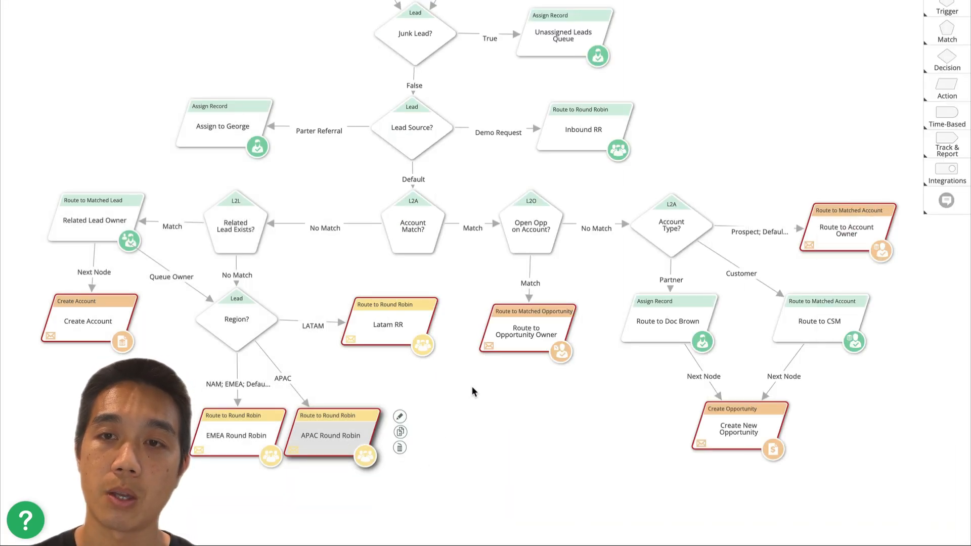
Move the New Lead and Updated Lead trigger nodes further up to make room above the Junk Lead? decision.
scroll(472, 387, up, 5)
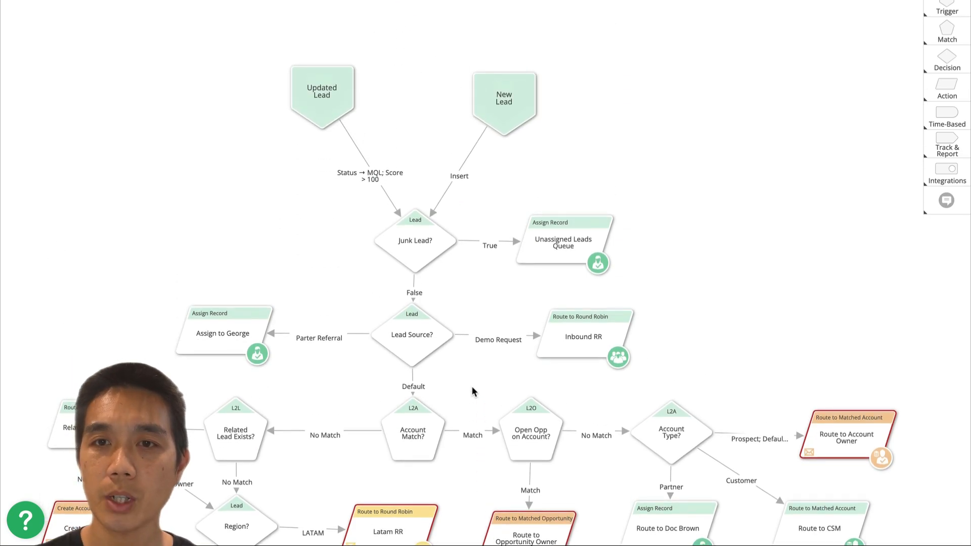
drag(504, 115, 511, 36)
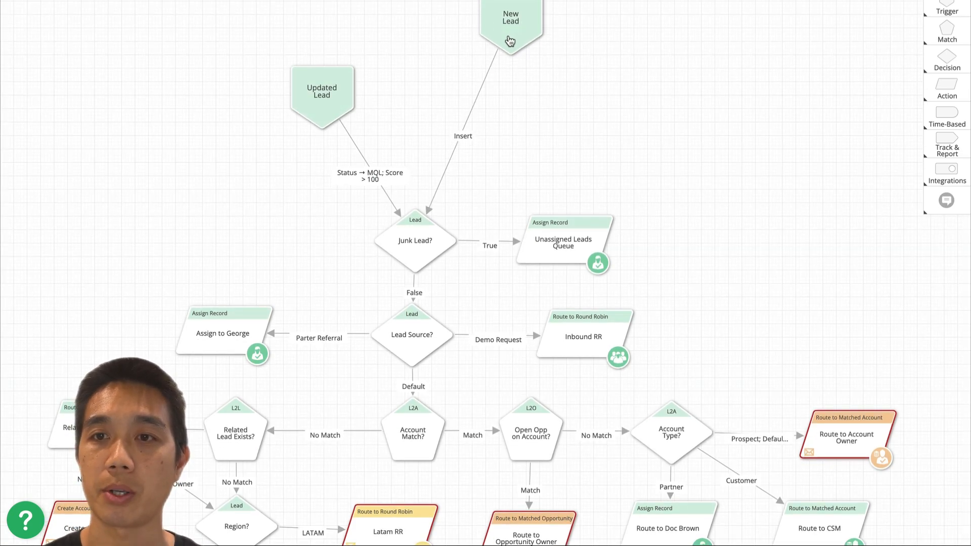
drag(346, 96, 339, 18)
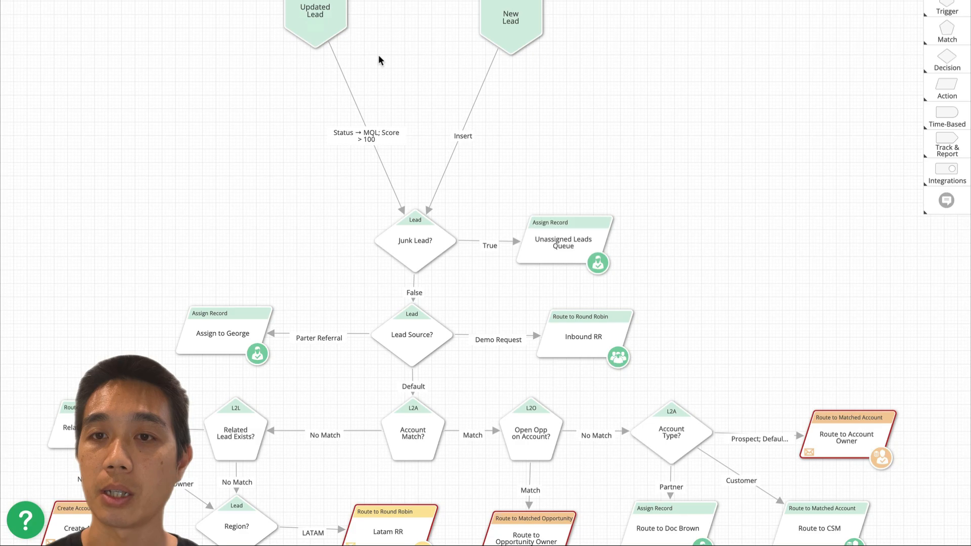
scroll(379, 86, up, 1)
drag(517, 71, 517, 53)
drag(343, 67, 337, 57)
click(831, 1)
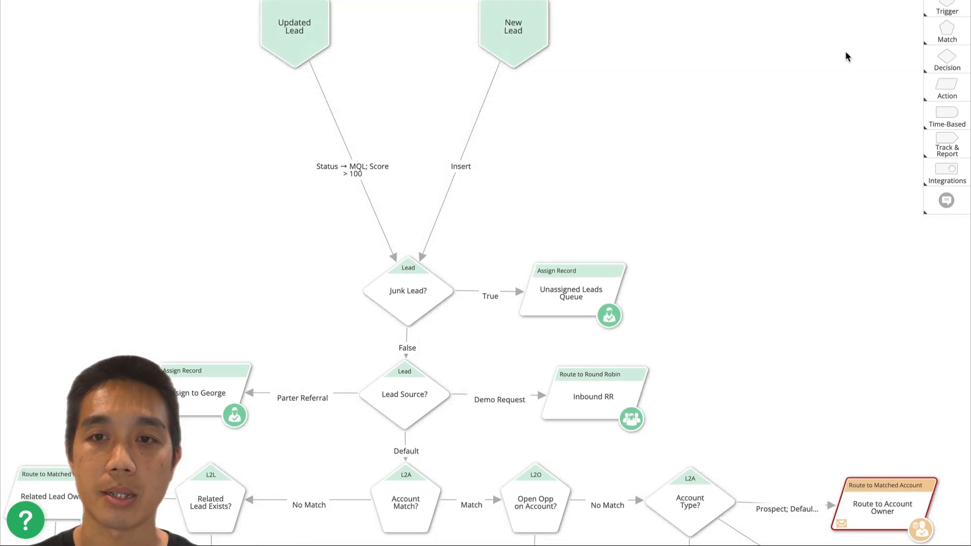
drag(683, 148, 728, 150)
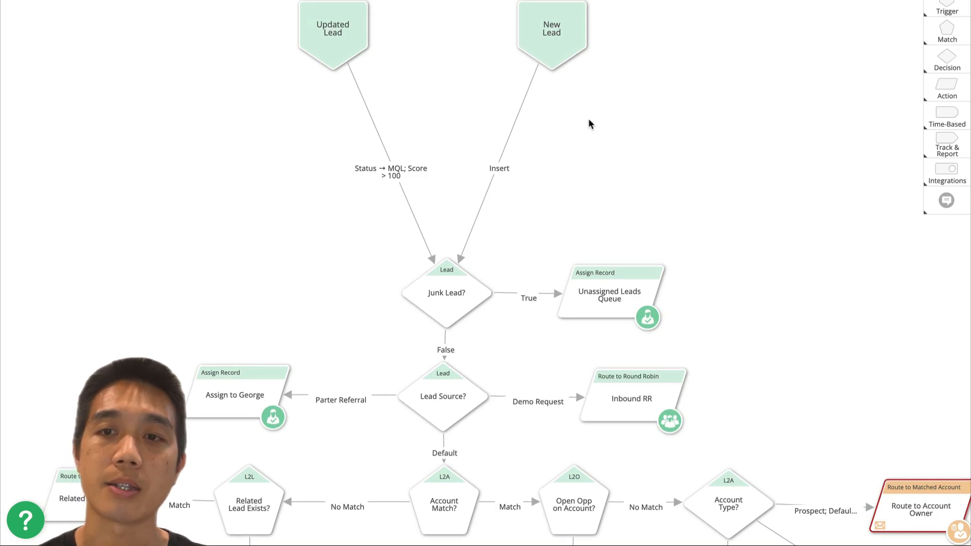
Paste the Store Notification Snippets Set Variable node and place it in the free space below the New Lead trigger.
click(950, 90)
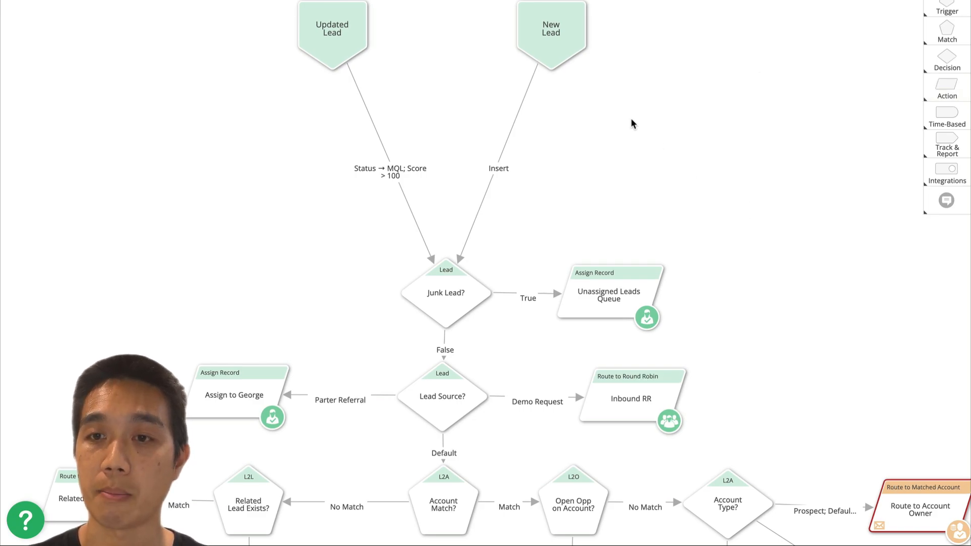
key(ctrl+v)
drag(512, 255, 679, 152)
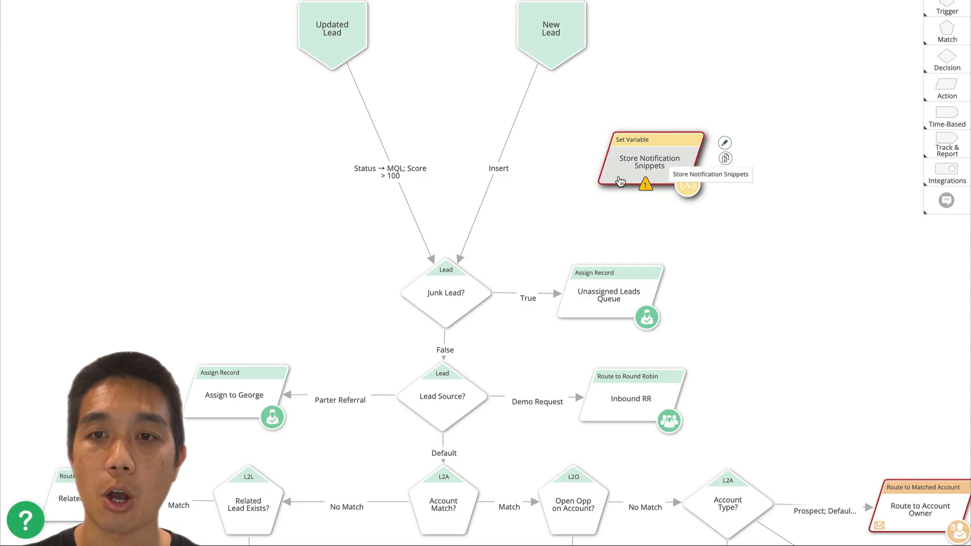
Open the Store Notification Snippets node's settings and try adding another variable row.
double_click(651, 163)
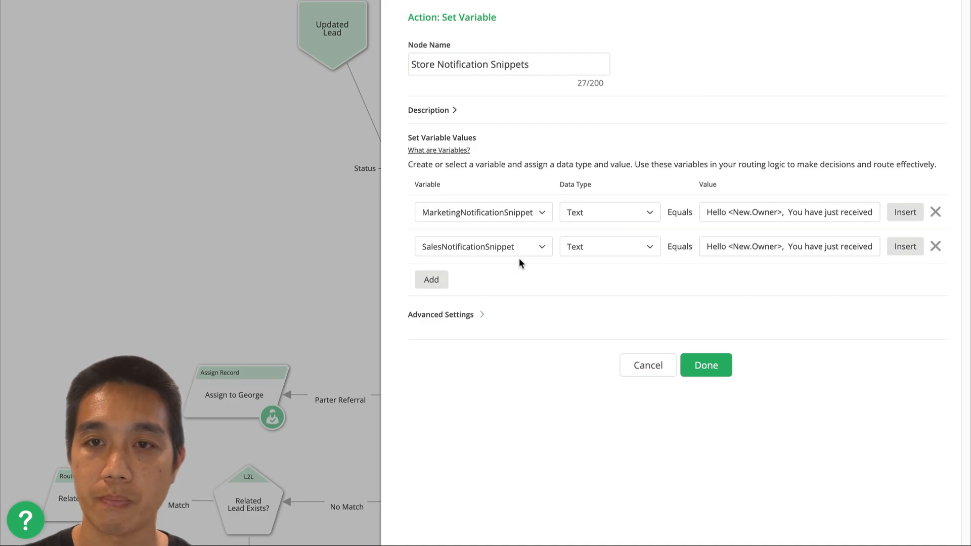
click(431, 279)
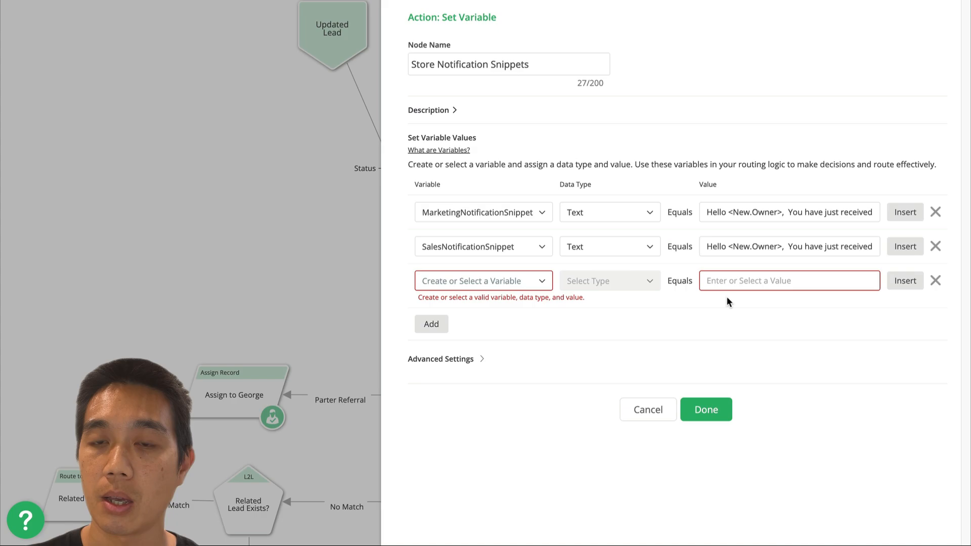
click(935, 281)
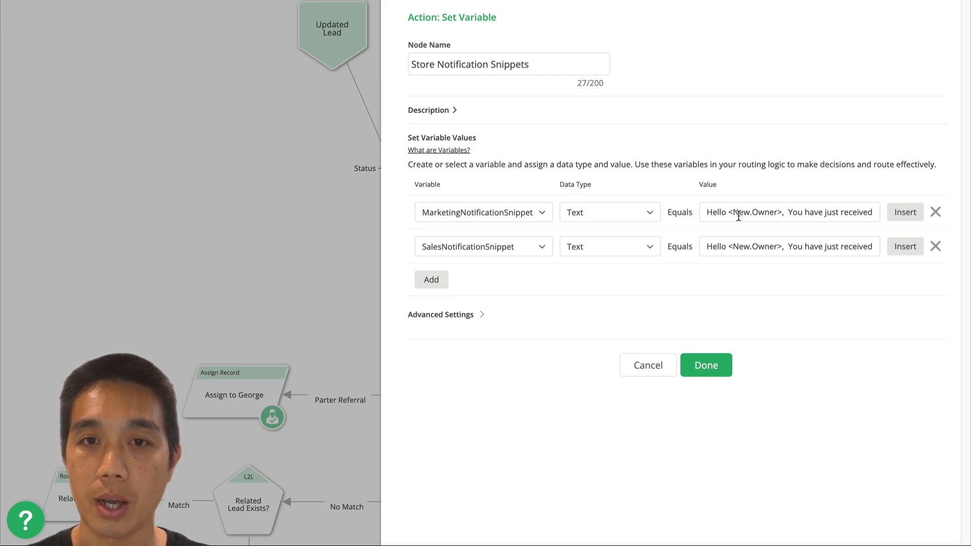
Read through the full text value of the MarketingNotificationSnippet variable.
click(812, 213)
key(alt+Right)
key(alt+Right)
key(alt+Right)
key(alt+Right)
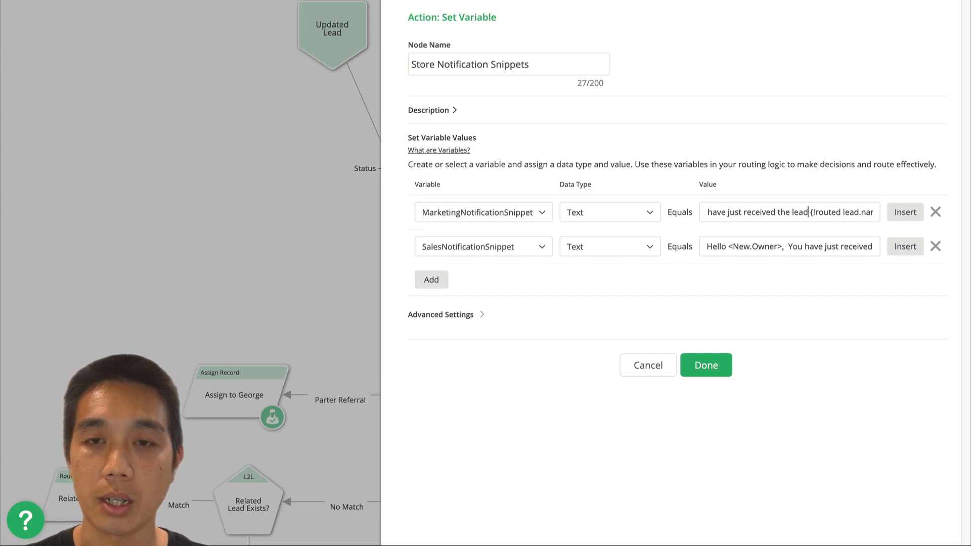
key(alt+Right)
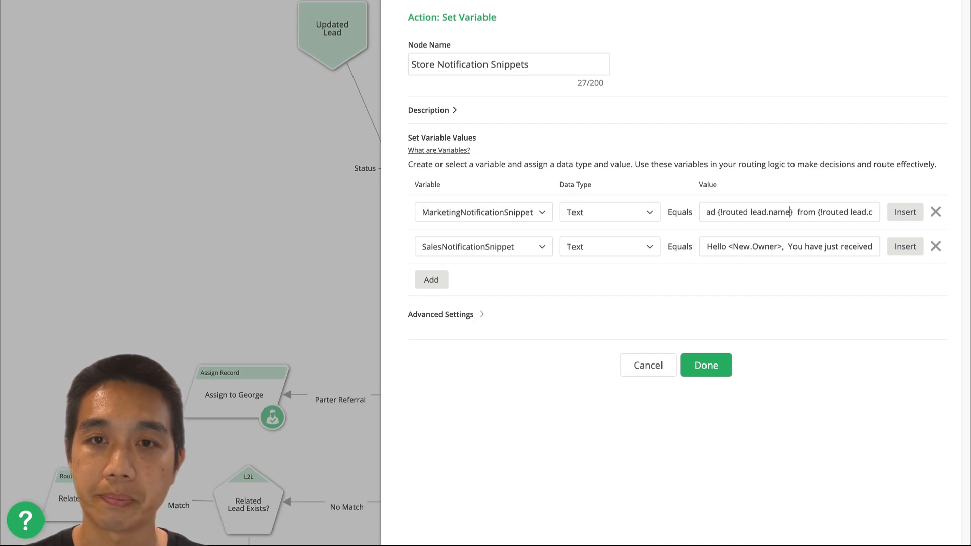
key(alt+Right)
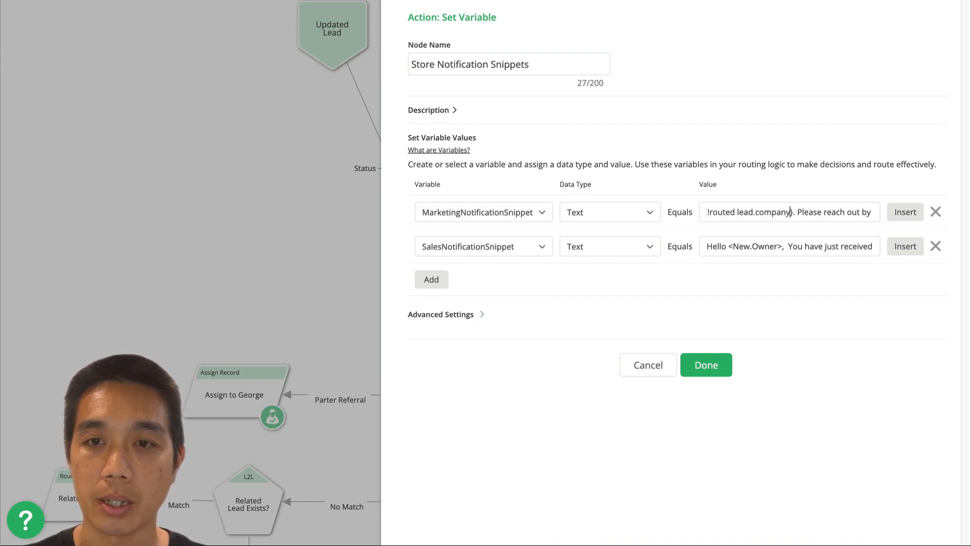
key(alt+Right)
key(alt+Right)
key(alt+Right)
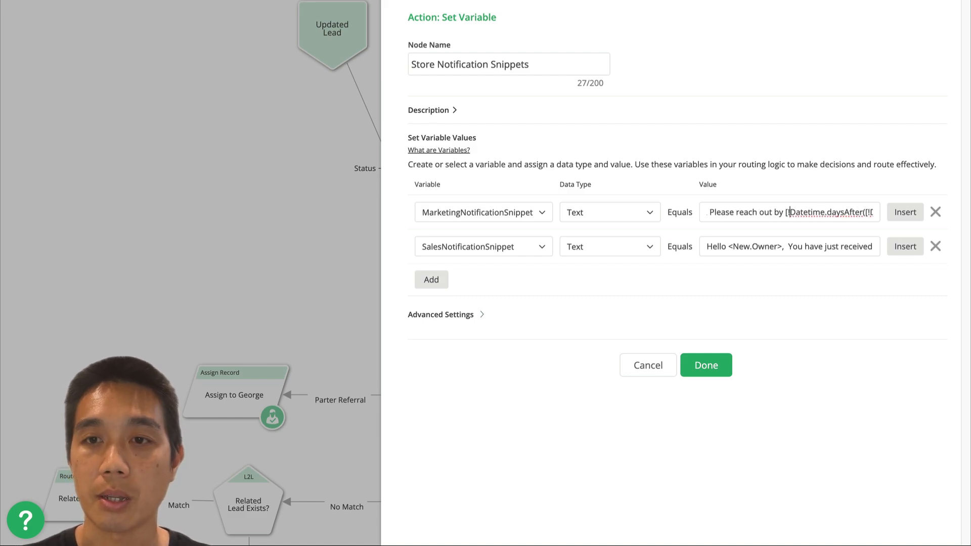
key(alt+Right)
key(alt+Right)
key(alt+Right)
key(alt+Right)
key(alt+Right)
key(alt+Right)
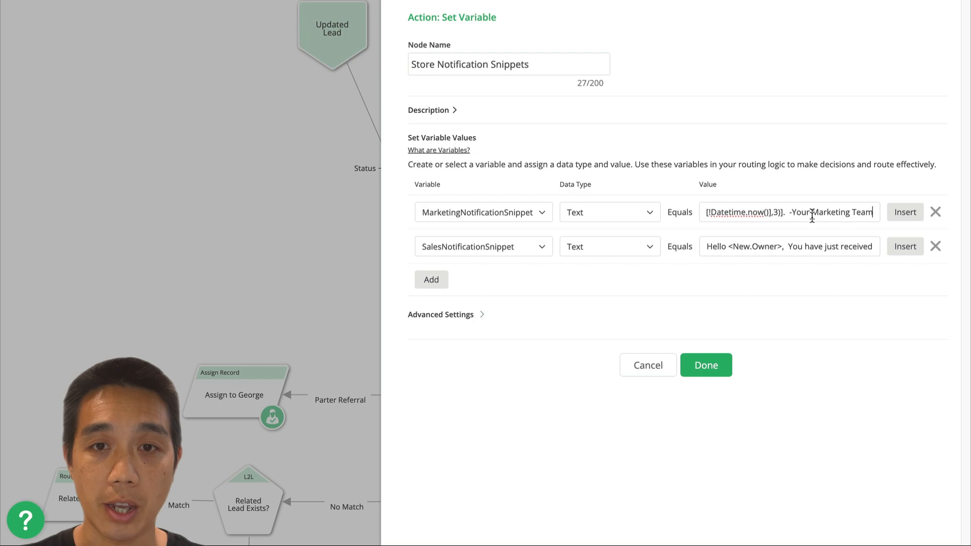
Read through the full text value of the SalesNotificationSnippet variable and close the node's settings.
click(738, 248)
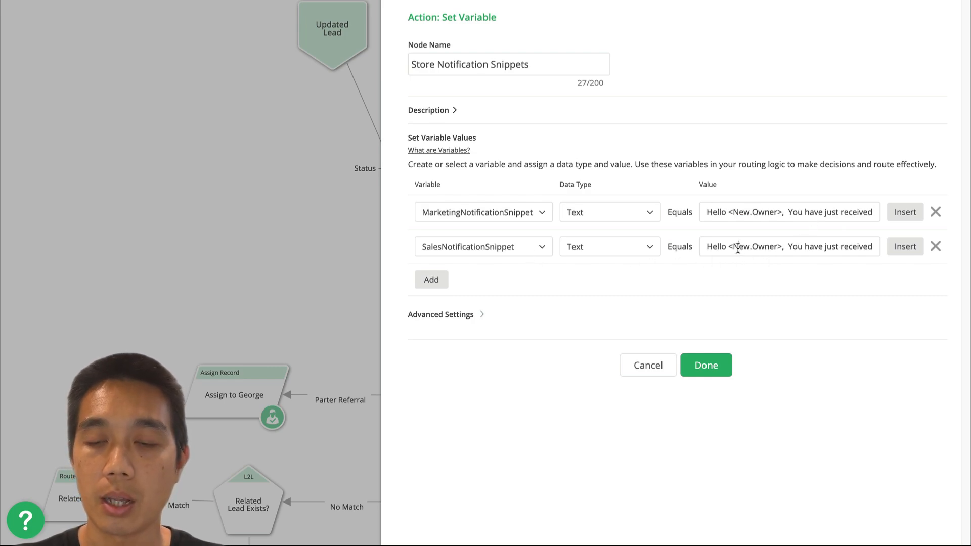
key(alt+Right)
key(alt+Right)
key(alt+Right)
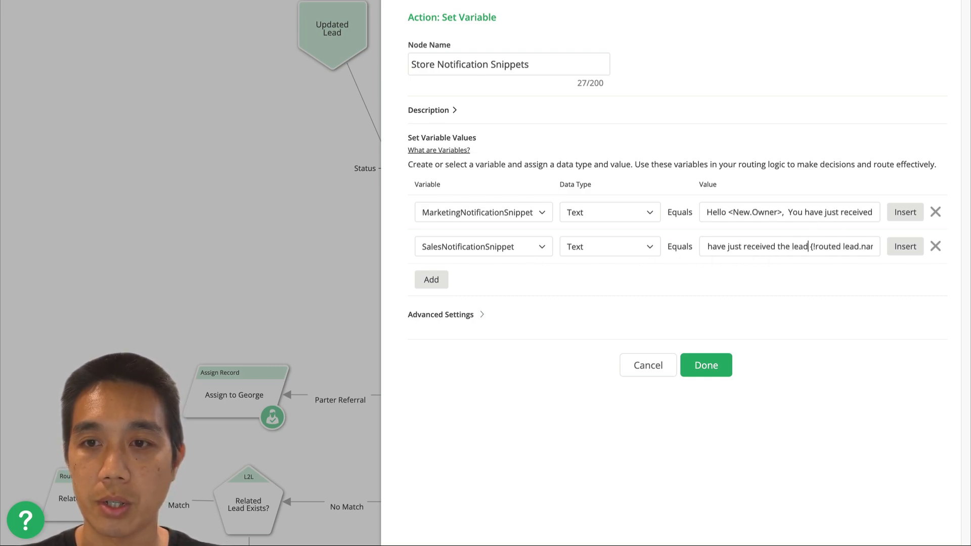
key(alt+Right)
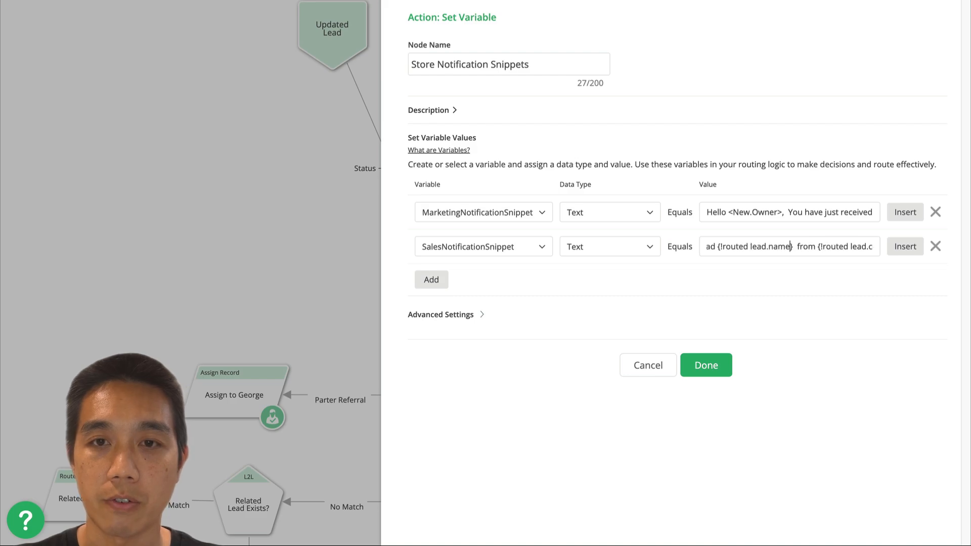
key(alt+Right)
key(alt+Right)
key(alt+Right)
key(alt+Right)
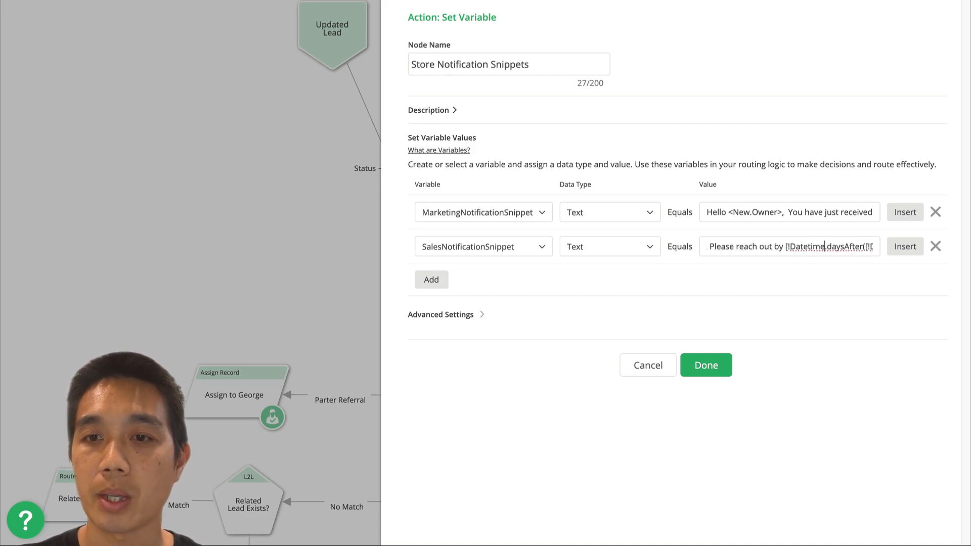
key(alt+Right)
key(alt+Right)
key(alt+Right)
key(alt+Right)
key(alt+Right)
key(alt+Right)
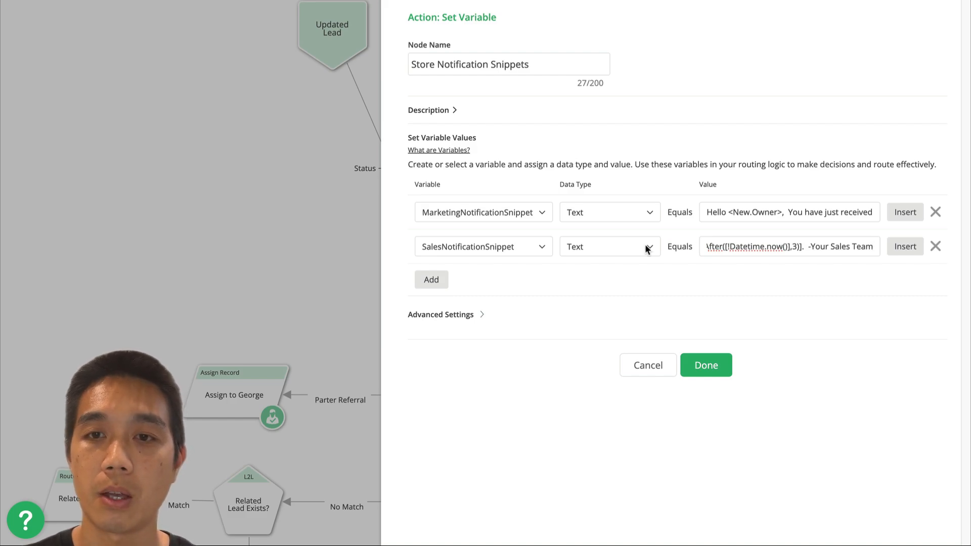
click(624, 308)
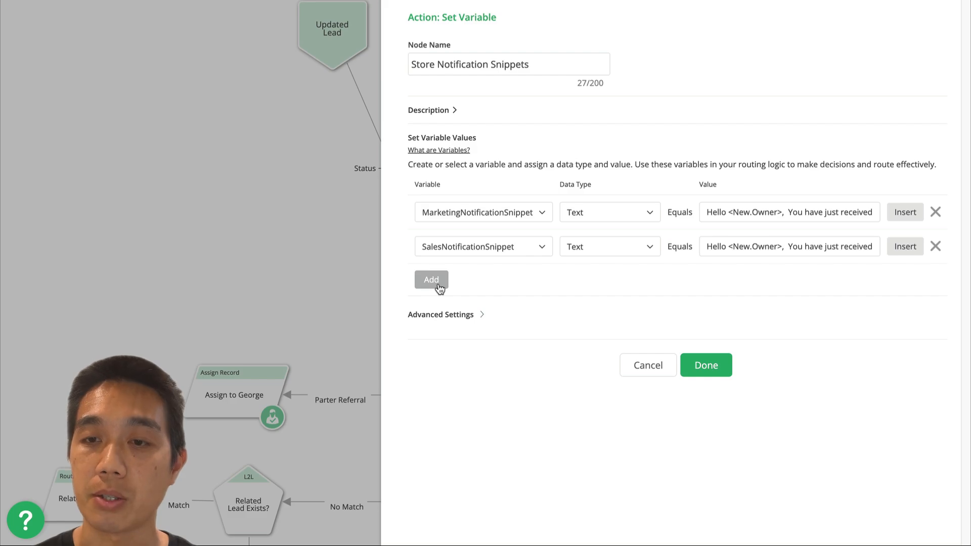
click(712, 363)
Reroute the New Lead and Updated Lead triggers into the Store Notification Snippets node and connect that node to the Junk Lead? decision.
drag(459, 260, 652, 162)
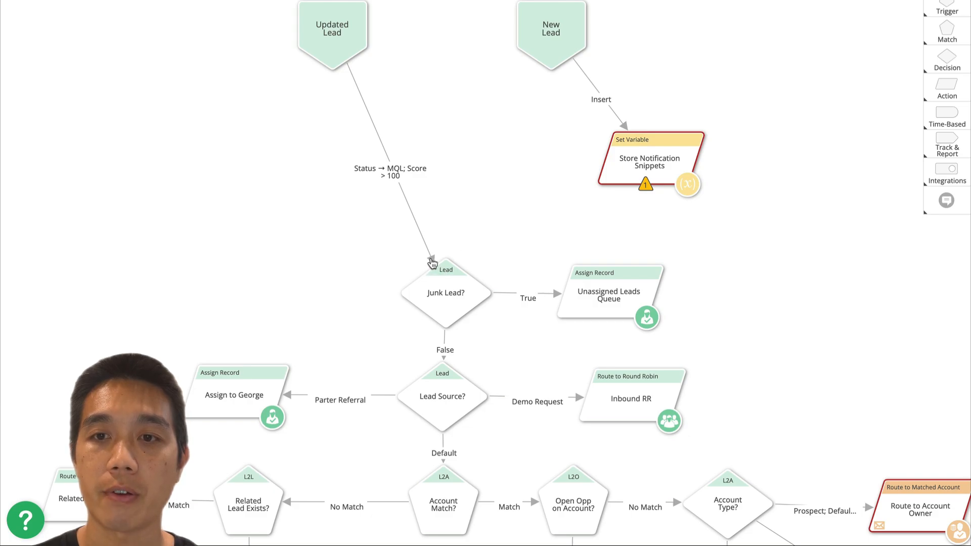
drag(433, 260, 448, 154)
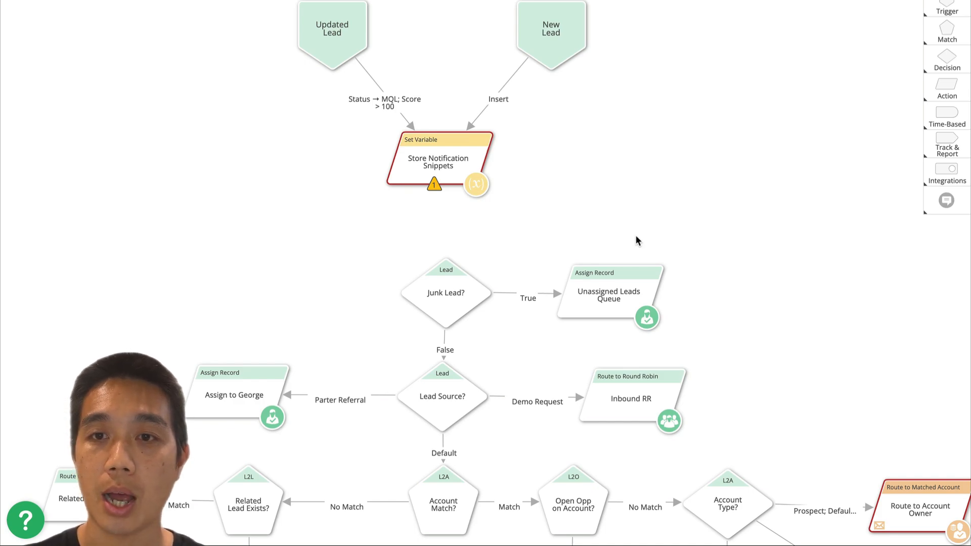
mouse_move(462, 196)
drag(461, 196, 446, 292)
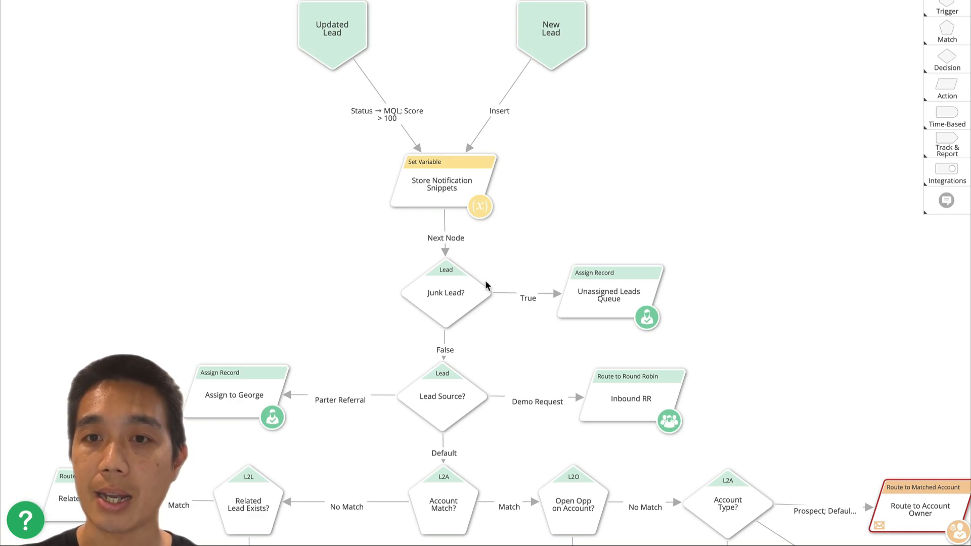
Insert the Sales Notification Snippet variable as the Route to Account Owner node's success email message, copy the variable and save the node.
scroll(486, 286, down, 3)
scroll(484, 280, down, 5)
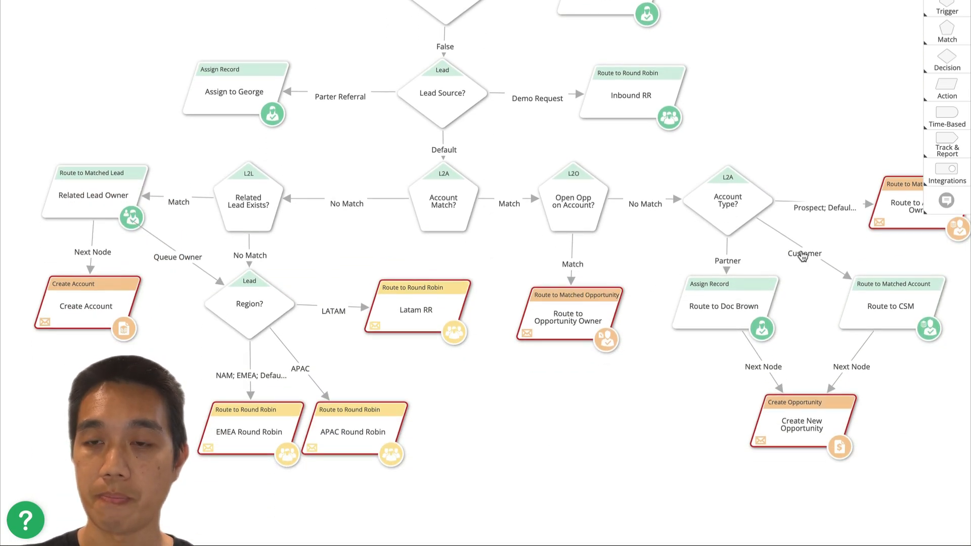
scroll(803, 255, right, 2)
click(869, 203)
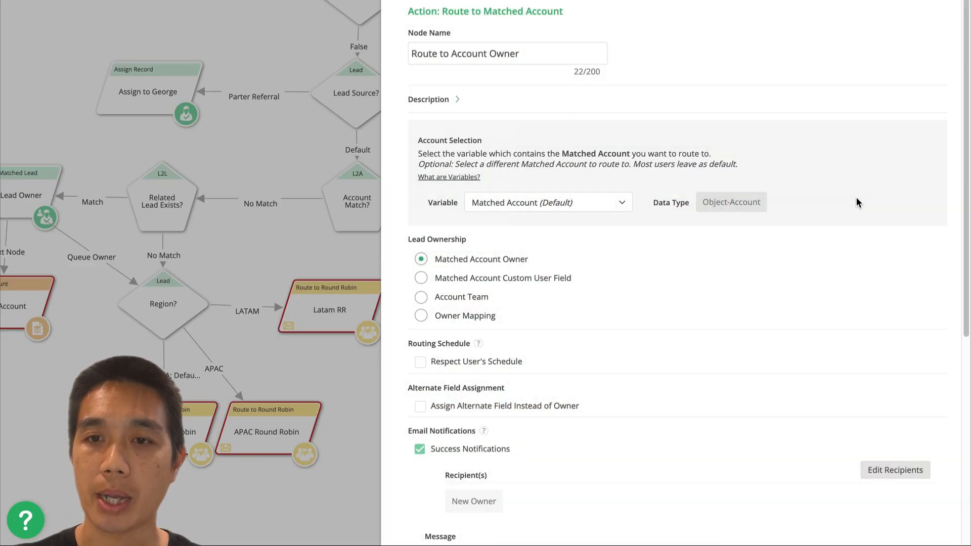
scroll(680, 352, down, 3)
scroll(675, 352, down, 4)
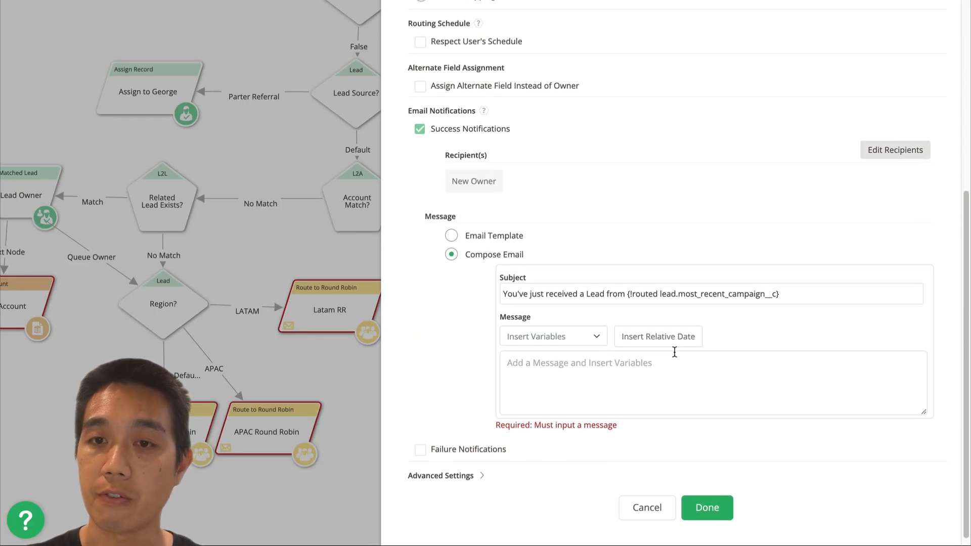
click(681, 365)
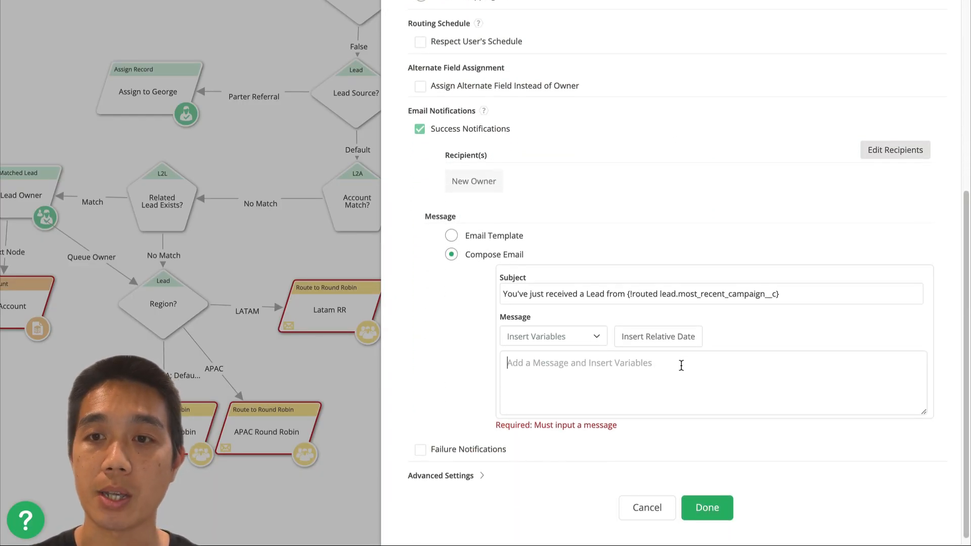
click(595, 343)
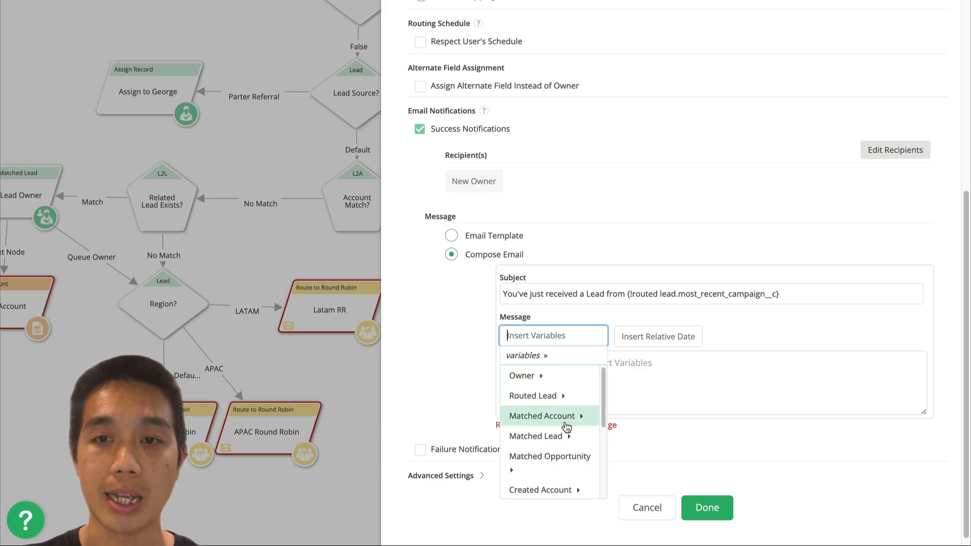
scroll(559, 456, down, 3)
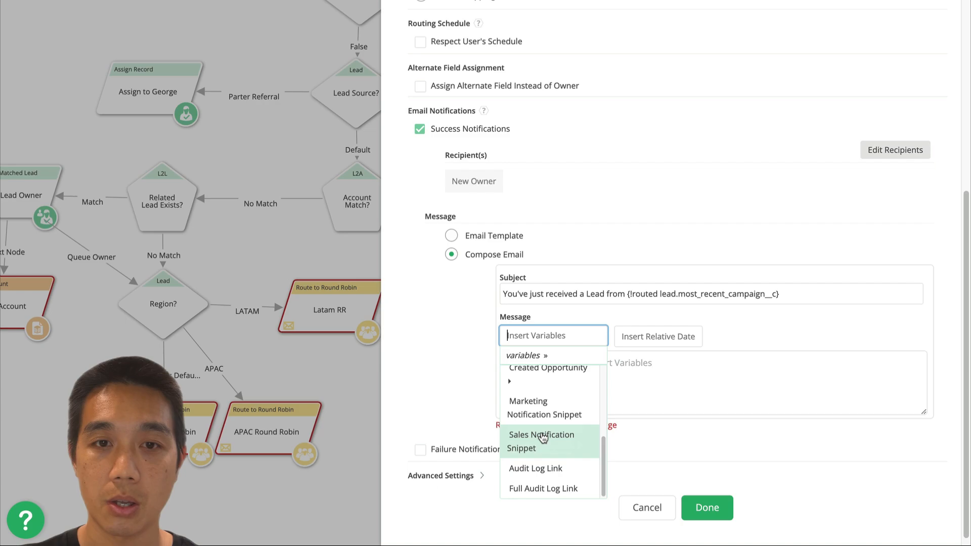
click(558, 457)
drag(507, 366, 613, 367)
key(ctrl+c)
click(718, 499)
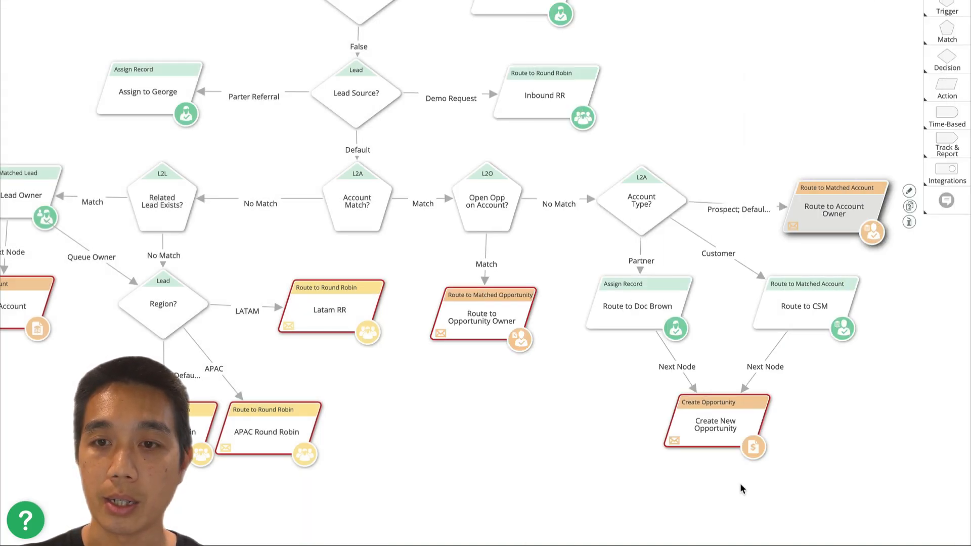
Paste {!salesnotificationsnippet} as the Create New Opportunity node's success email message and save the node.
click(728, 433)
scroll(566, 440, down, 15)
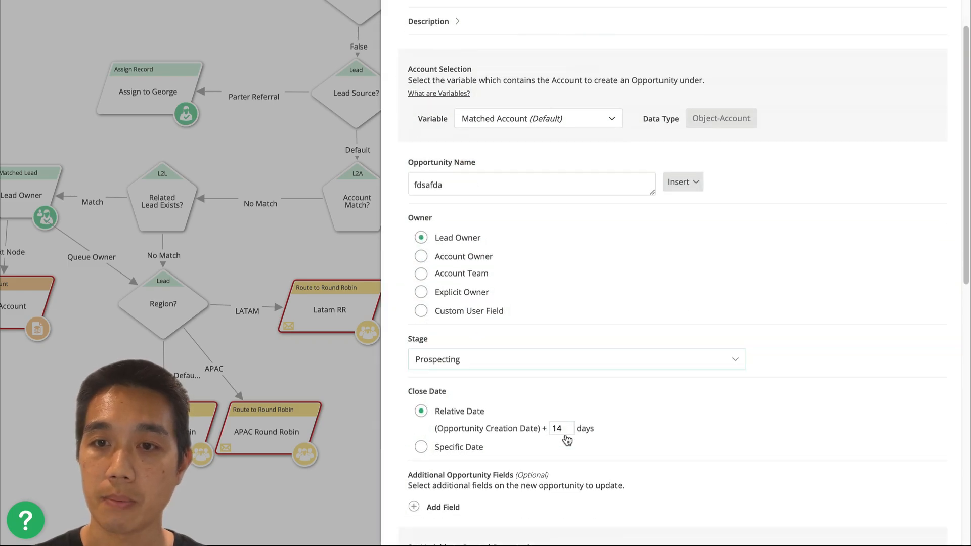
click(555, 385)
key(ctrl+v)
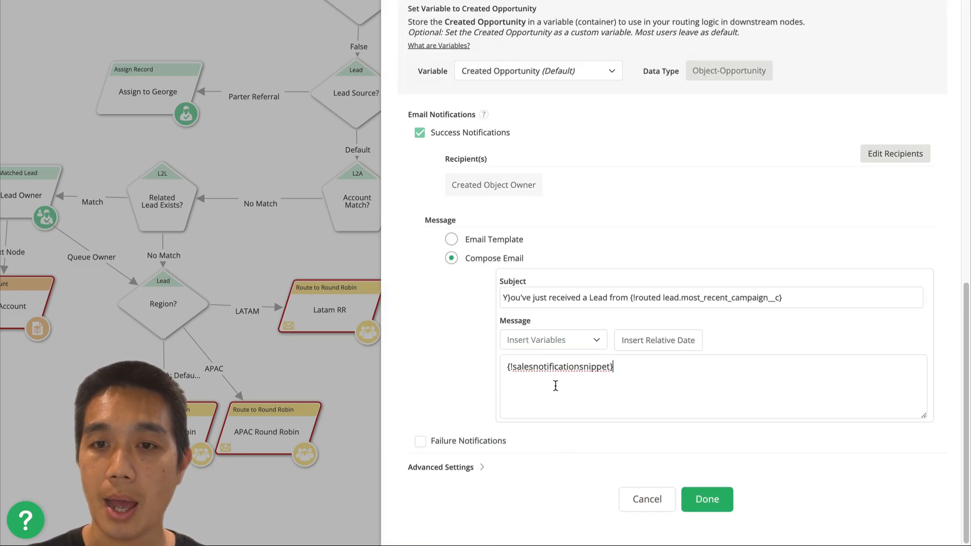
click(707, 499)
Paste {!salesnotificationsnippet} as the Route to Opportunity Owner node's success email message and save the node.
click(494, 322)
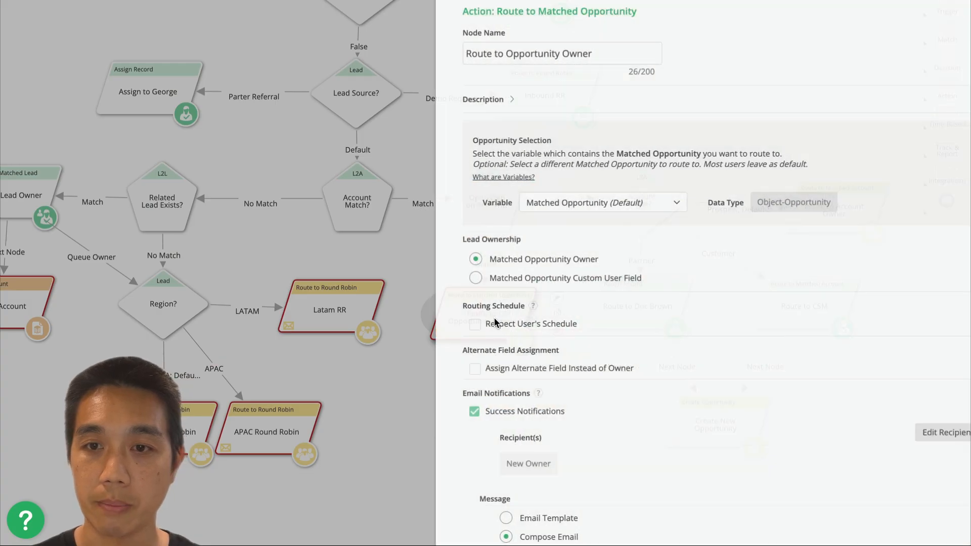
scroll(566, 405, down, 10)
click(560, 385)
key(ctrl+v)
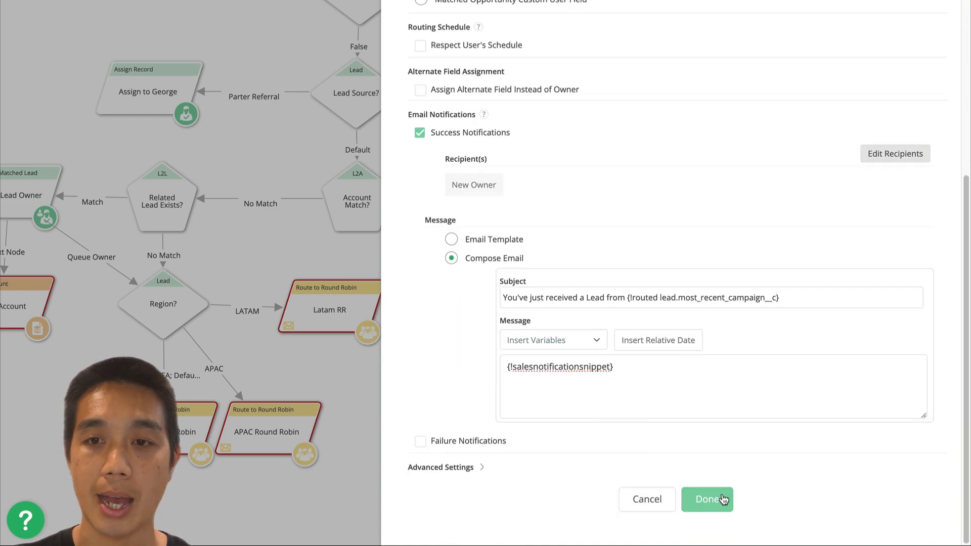
click(707, 499)
Paste {!salesnotificationsnippet} as the Create Account node's success email message and save the node.
click(122, 310)
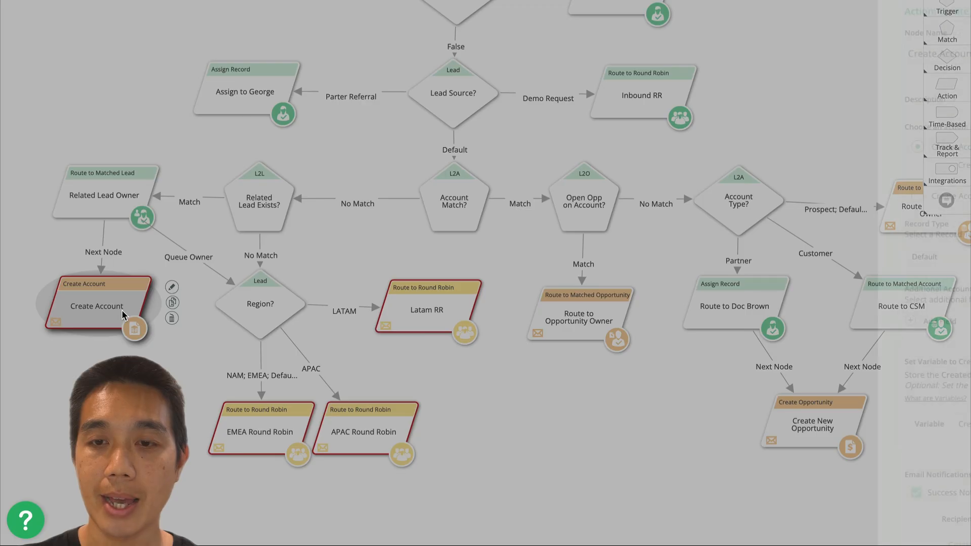
scroll(584, 420, down, 10)
click(582, 387)
key(ctrl+v)
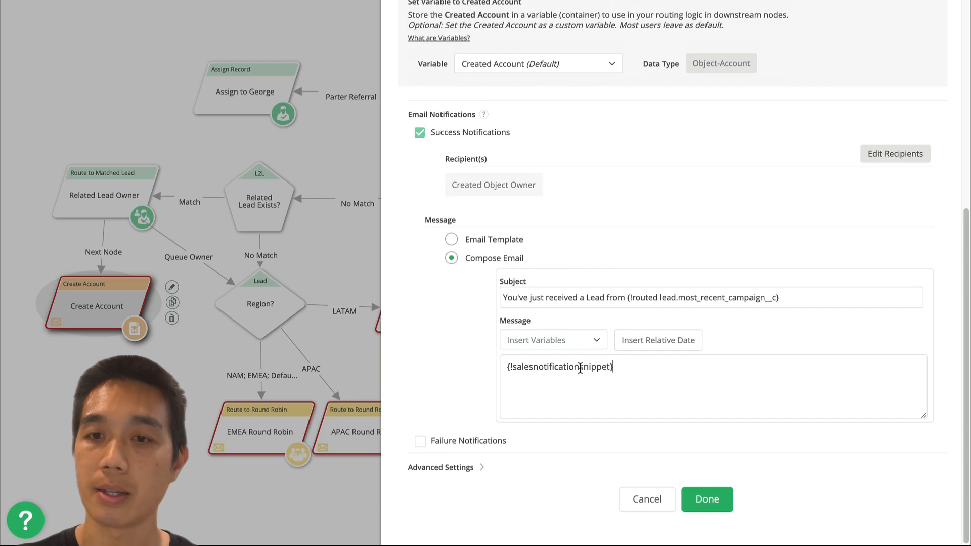
click(367, 363)
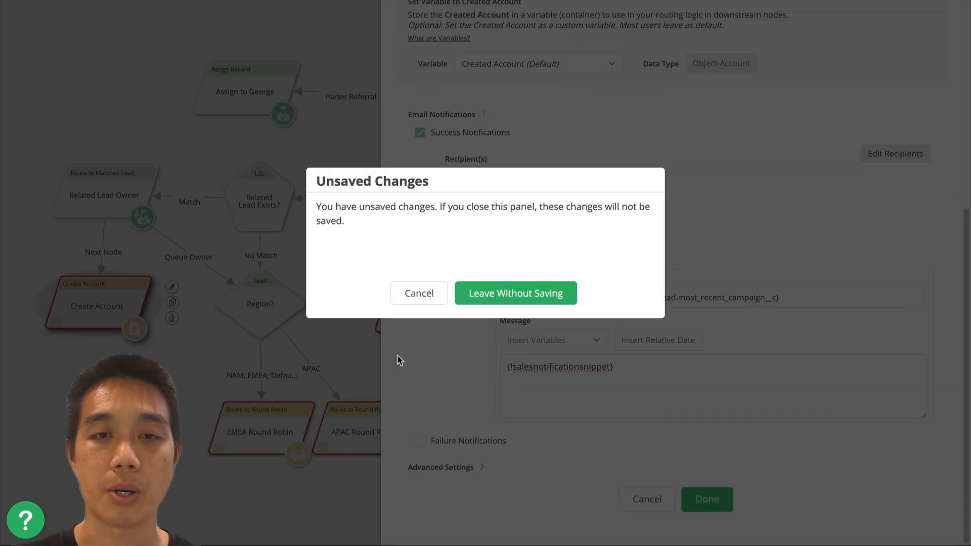
click(425, 300)
click(721, 500)
click(509, 412)
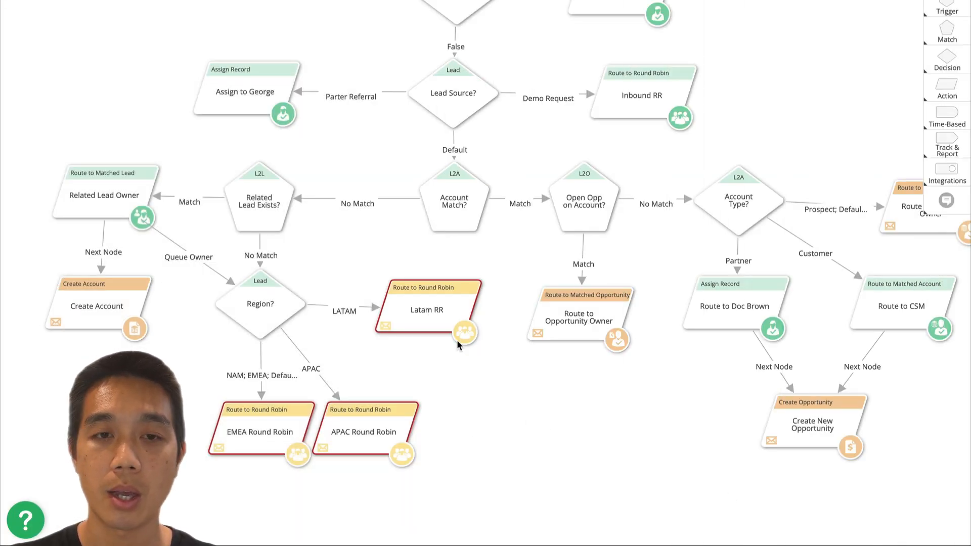
Insert the Marketing Notification Snippet variable as the Latam RR node's success email message, copy the variable and save the node.
double_click(433, 309)
scroll(606, 299, down, 3)
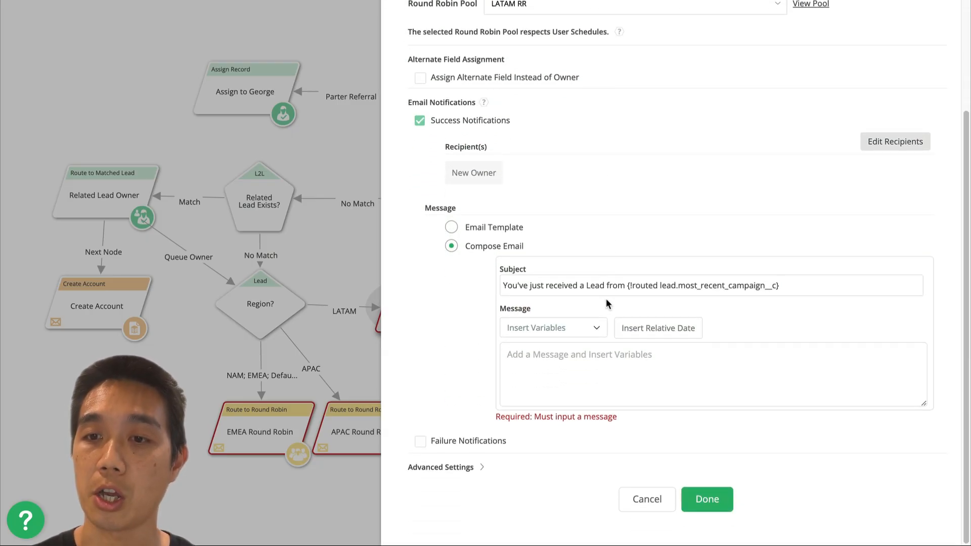
click(585, 331)
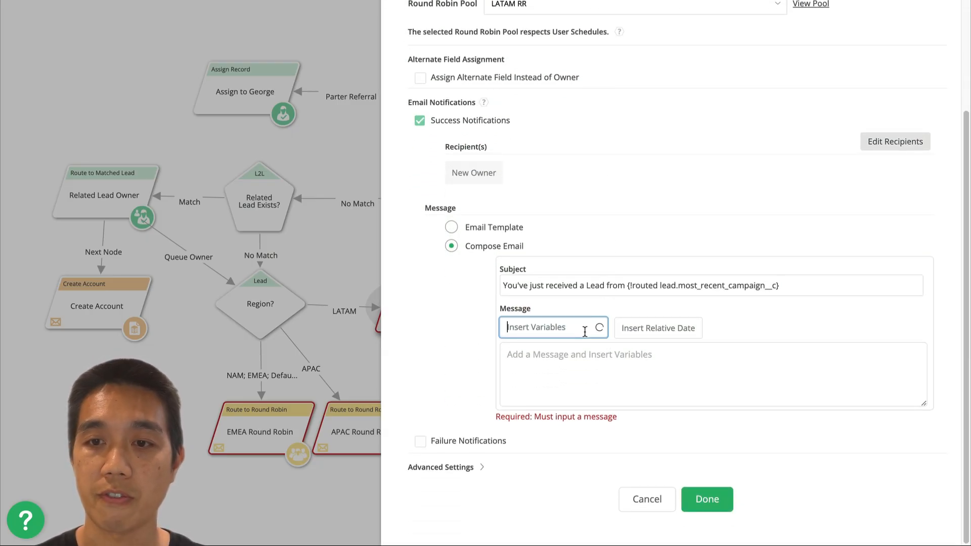
scroll(550, 386, down, 3)
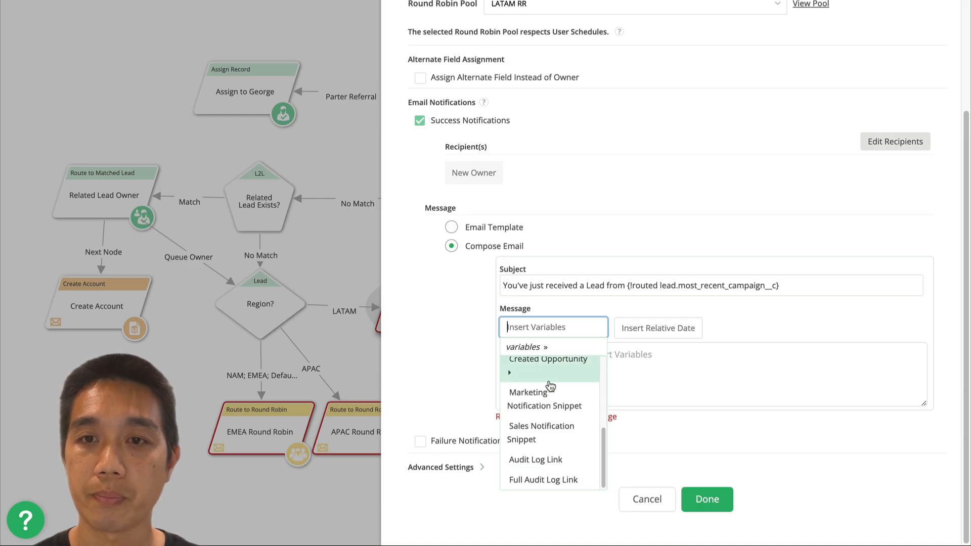
click(574, 412)
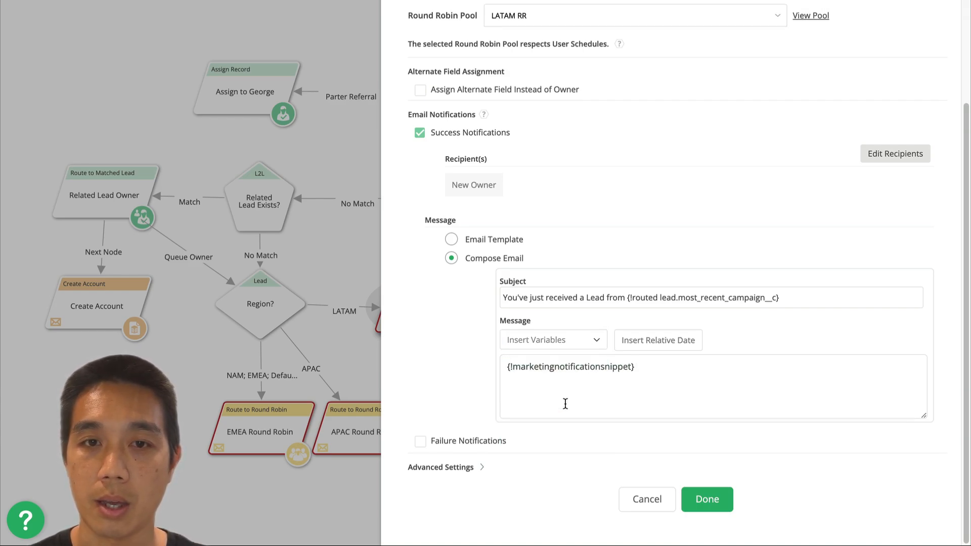
triple_click(596, 369)
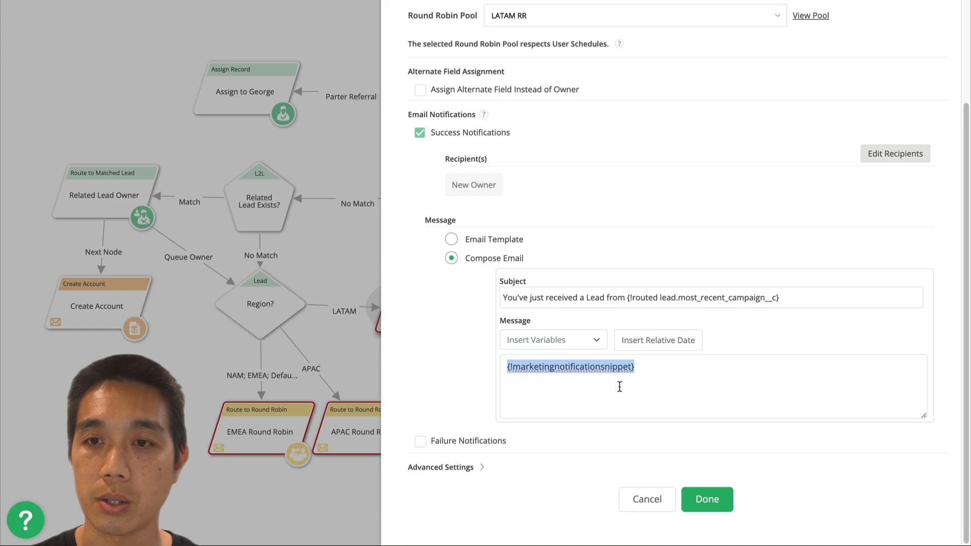
click(730, 496)
Paste {!marketingnotificationsnippet} as the APAC Round Robin node's success email message and save the node.
double_click(382, 446)
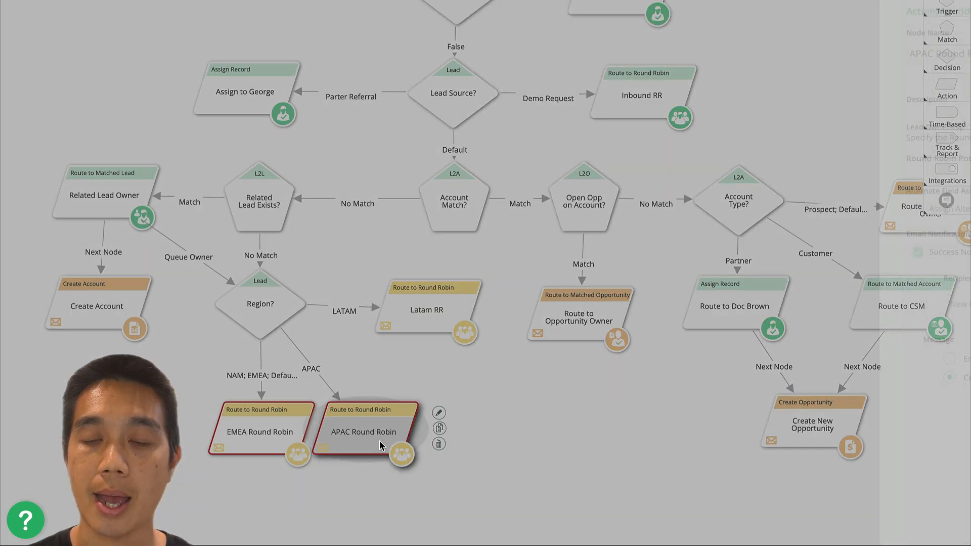
scroll(554, 440, down, 3)
key(ctrl+v)
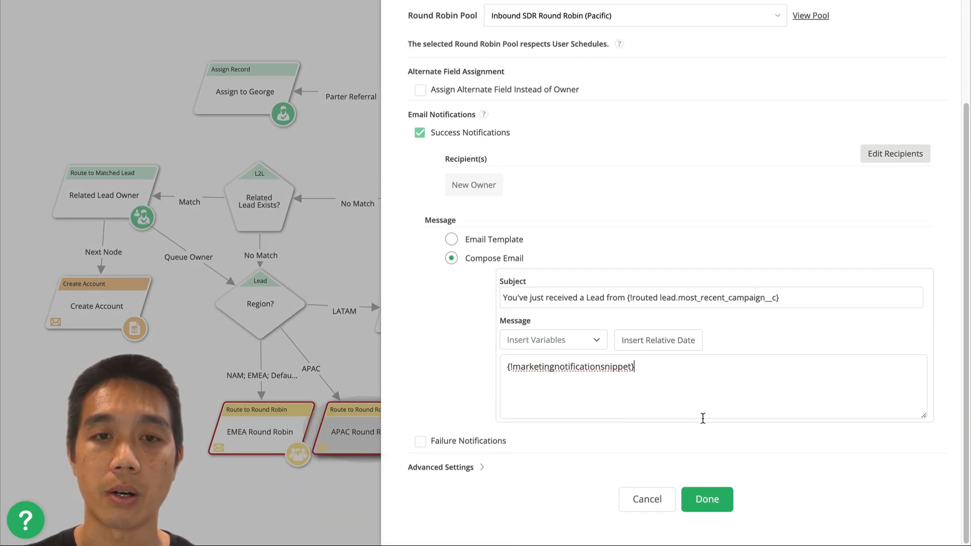
click(708, 498)
Paste {!marketingnotificationsnippet} as the EMEA Round Robin node's success email message and save the node.
double_click(234, 444)
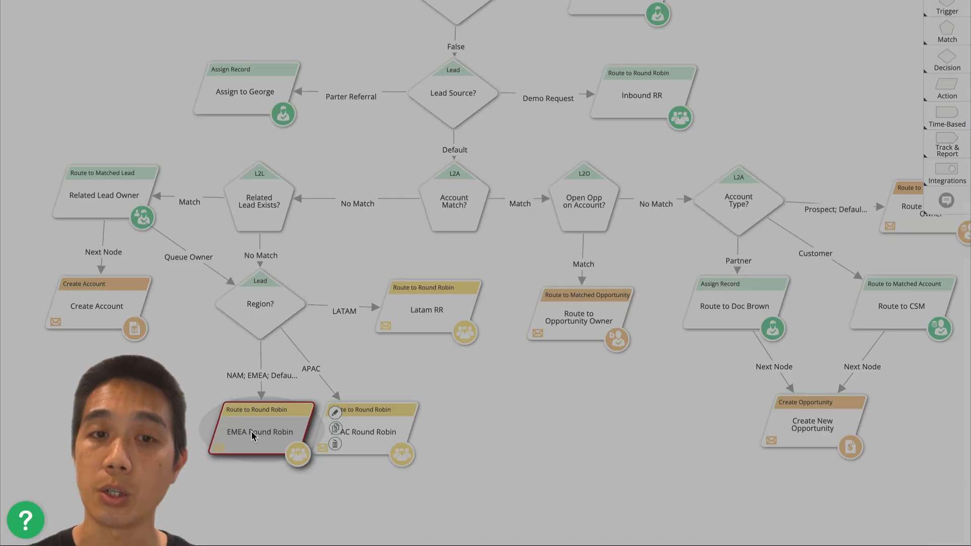
scroll(543, 399, down, 3)
key(ctrl+v)
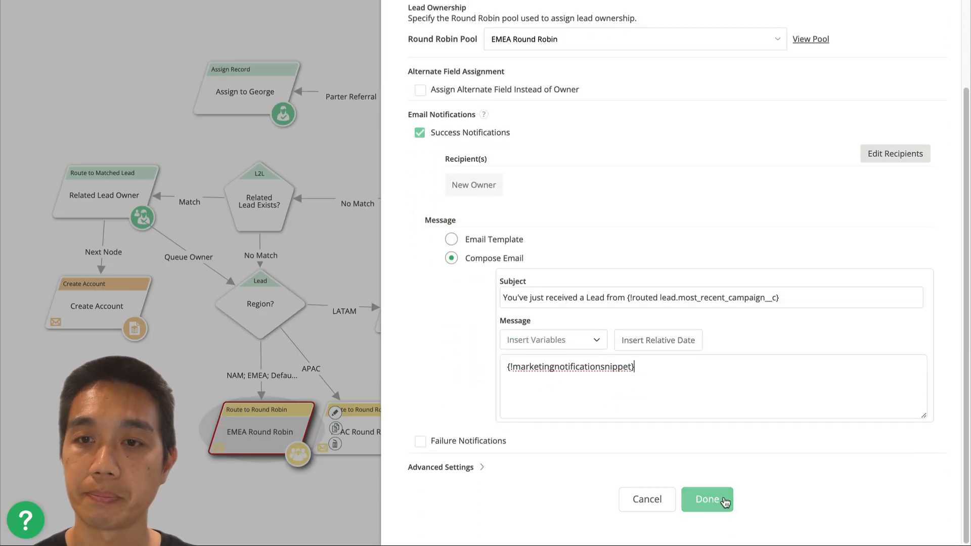
click(723, 500)
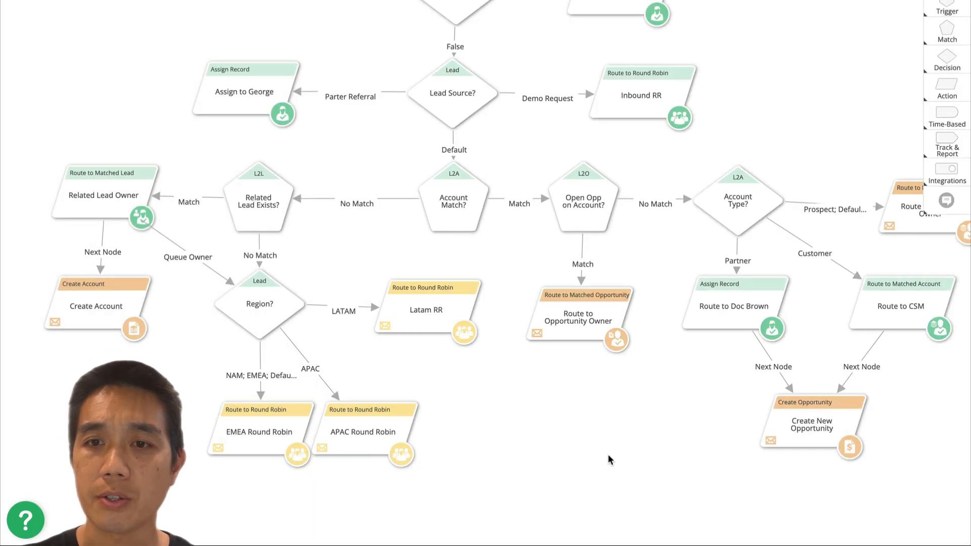
Check the success notification message in the Latam RR node and close its settings.
scroll(524, 220, up, 5)
scroll(523, 220, down, 4)
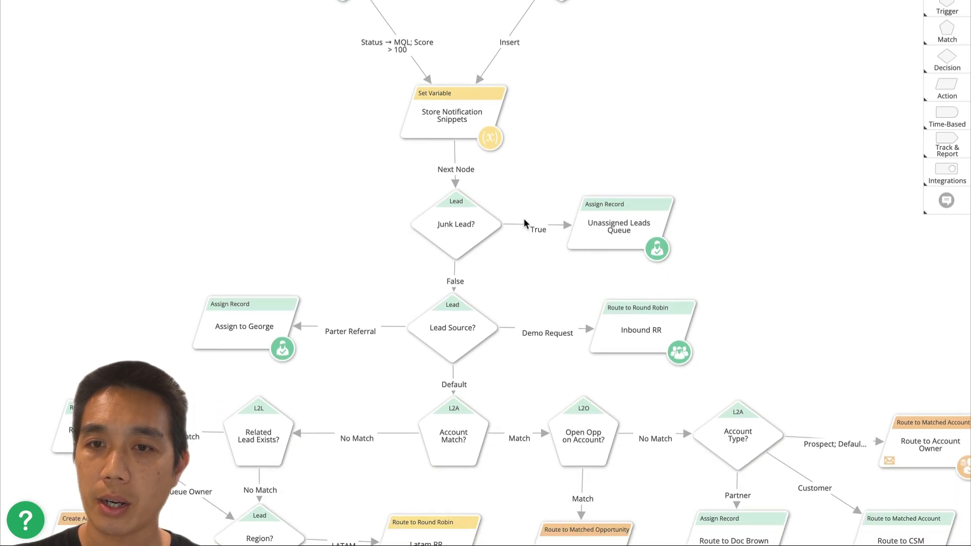
scroll(525, 223, down, 1)
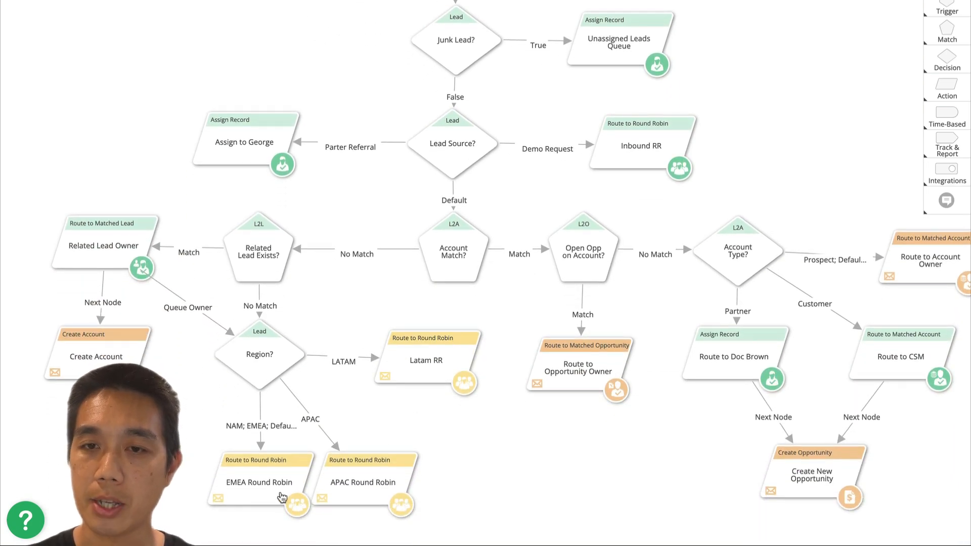
click(434, 354)
scroll(616, 409, down, 2)
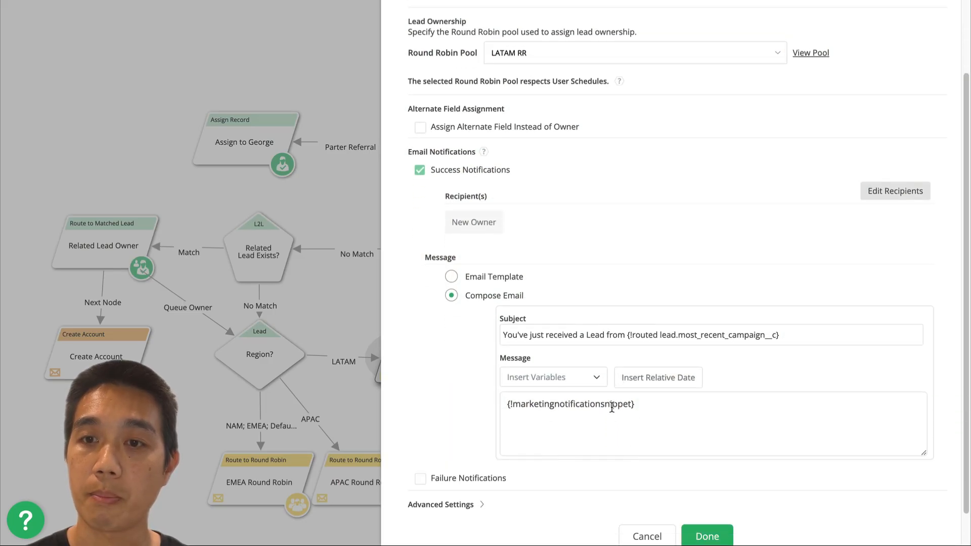
click(718, 530)
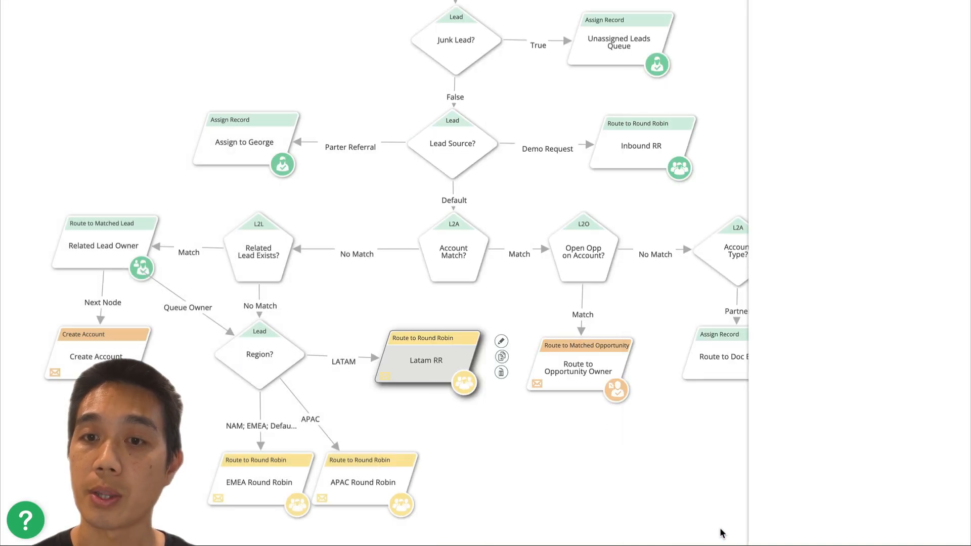
In the Store Notification Snippets node, set the SalesNotificationSnippet value's daysAfter reach-out deadline to 5 days and save the node.
scroll(555, 402, up, 8)
click(433, 210)
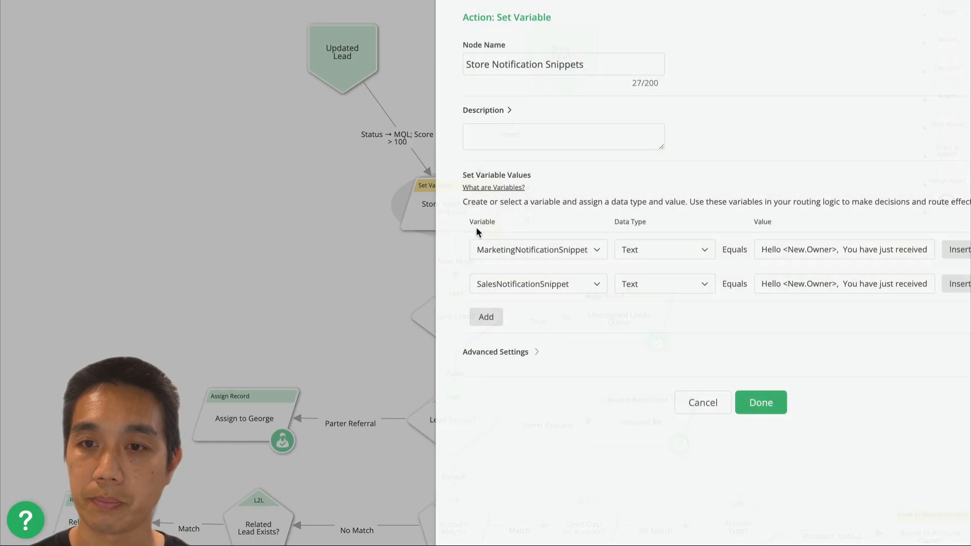
click(705, 366)
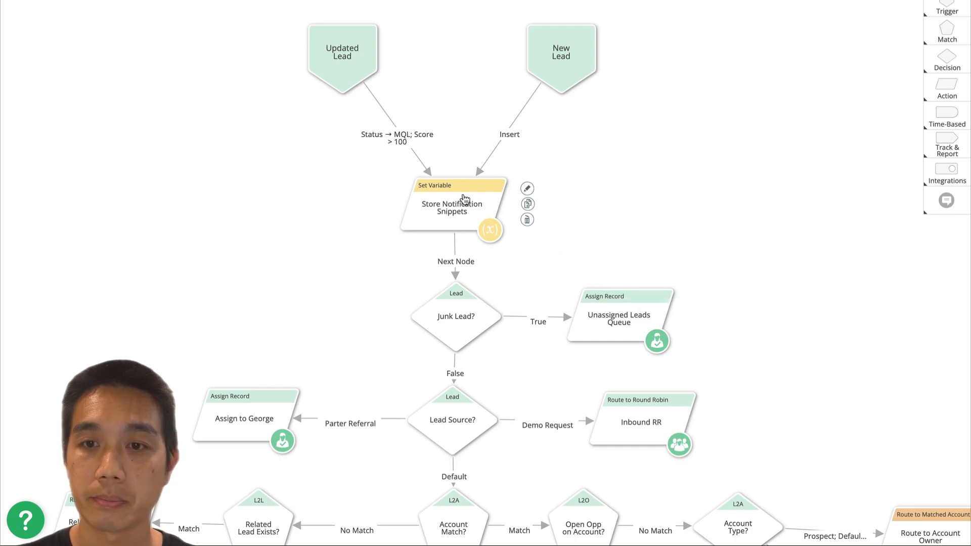
click(462, 194)
scroll(737, 246, right, 6)
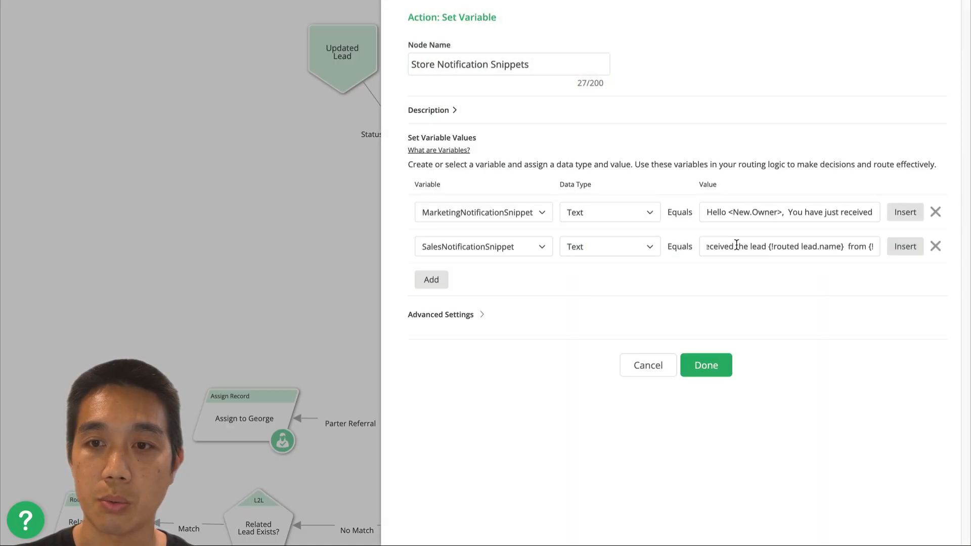
scroll(737, 245, right, 5)
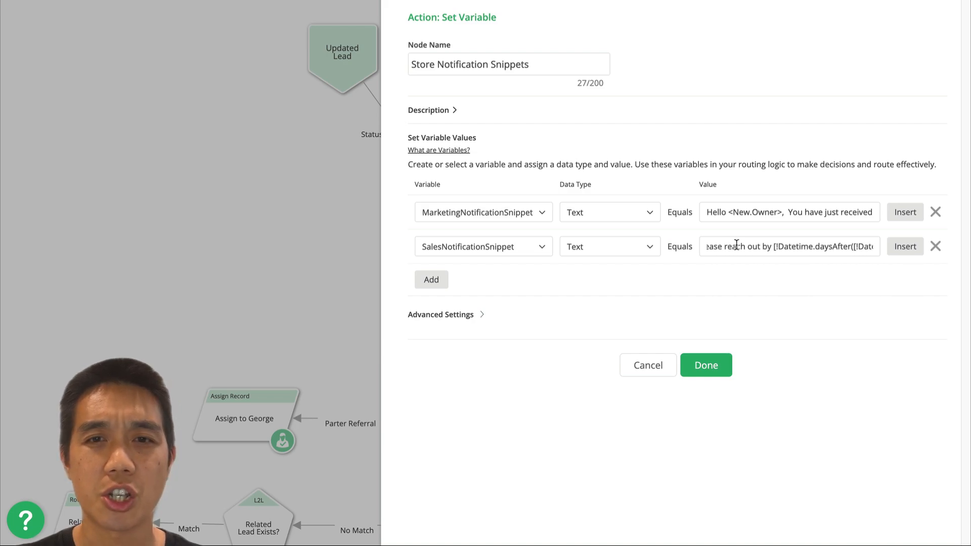
scroll(793, 244, right, 4)
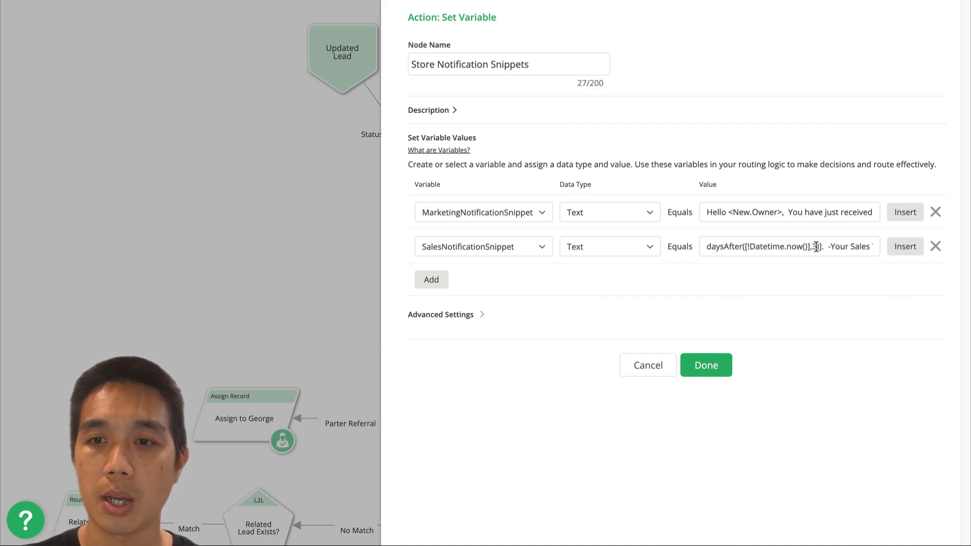
click(816, 245)
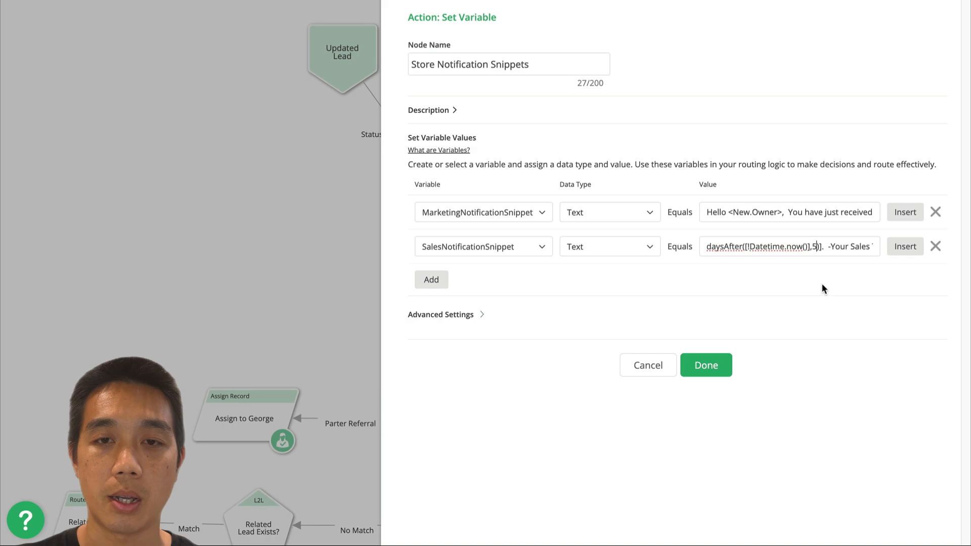
click(728, 364)
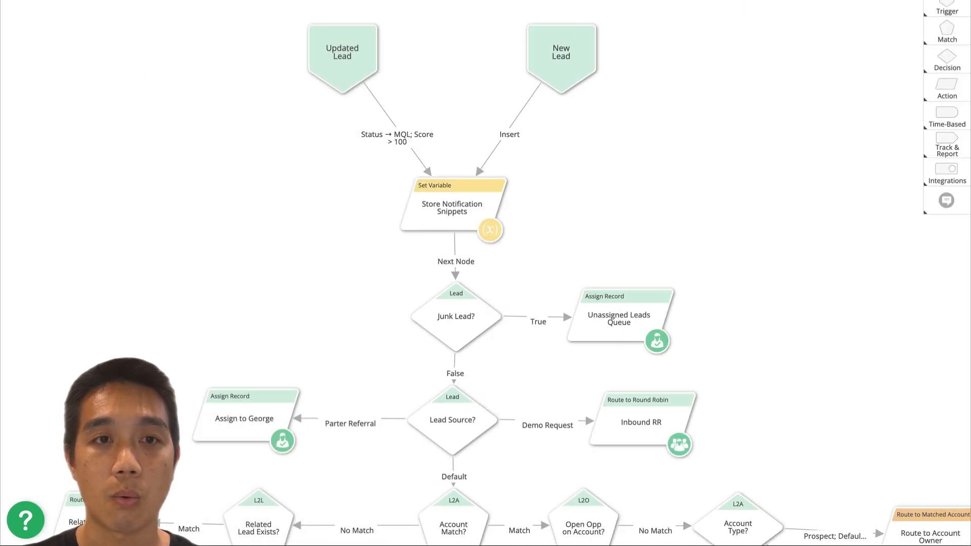
Save and deploy the lead routing graph and dismiss the deployment message.
click(61, 23)
click(438, 296)
click(76, 0)
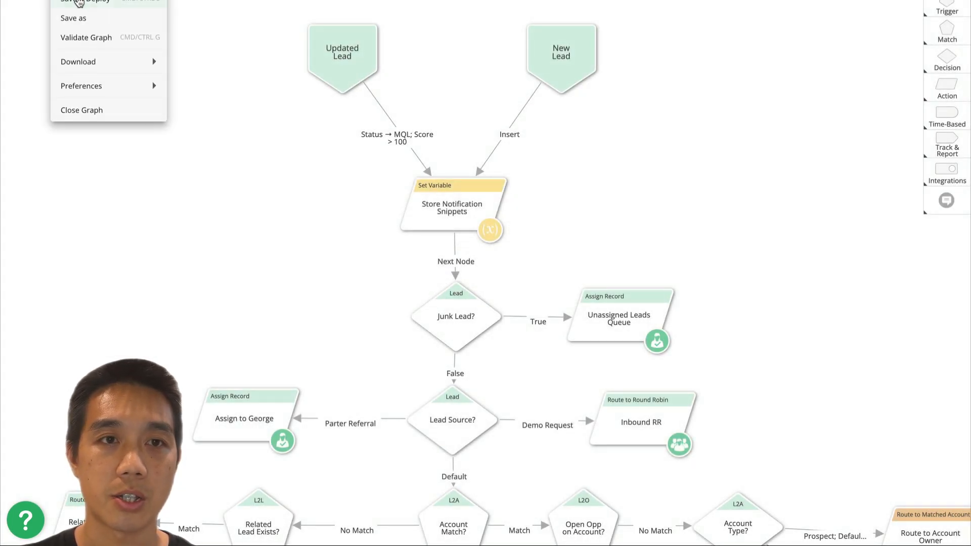
click(79, 2)
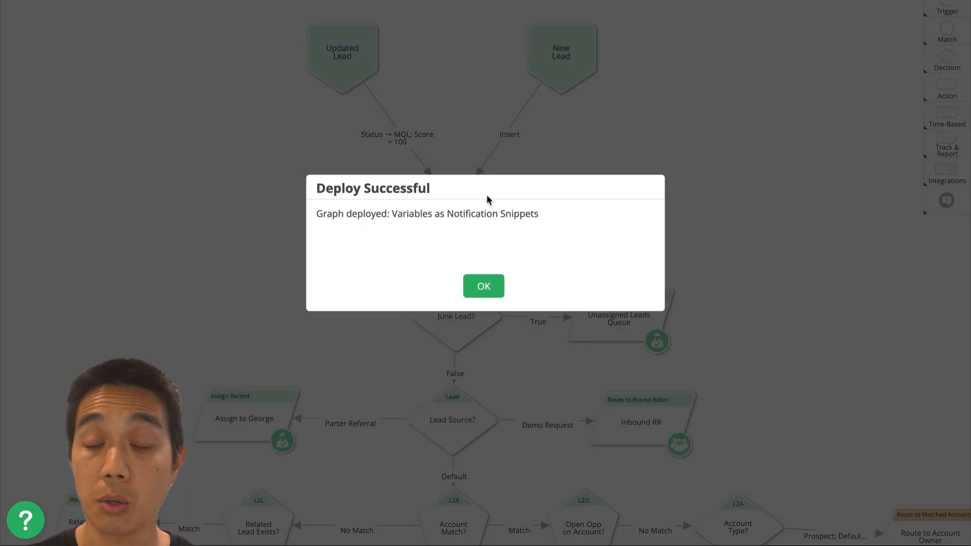
click(500, 284)
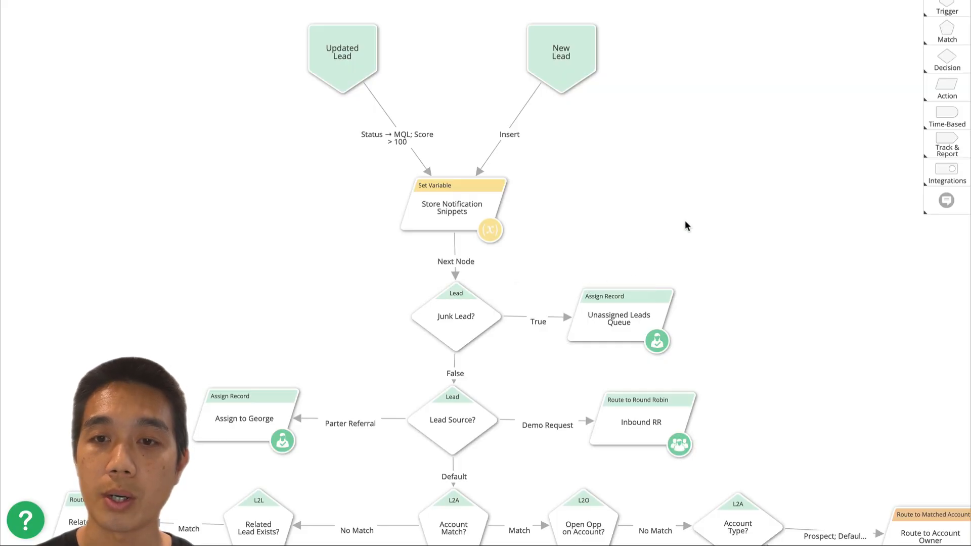
Review the Store Notification Snippets node's variables and the downstream routing nodes that use them in the flow.
scroll(685, 226, down, 3)
click(447, 95)
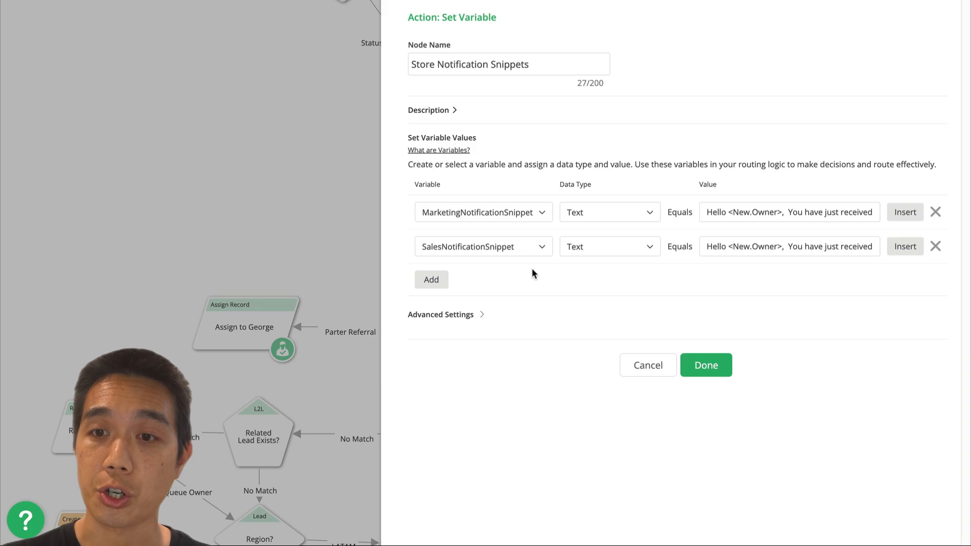
click(706, 365)
scroll(616, 307, down, 8)
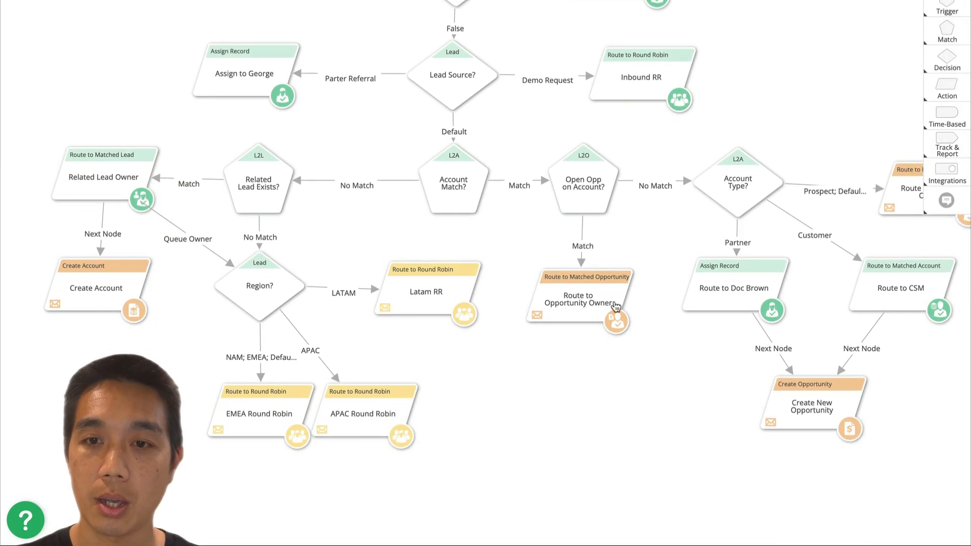
scroll(616, 307, right, 3)
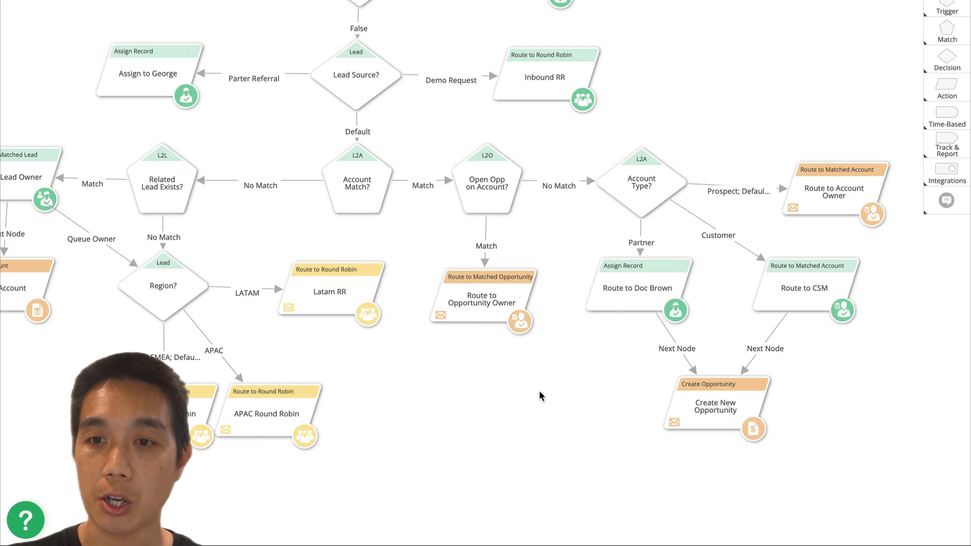
scroll(540, 398, up, 4)
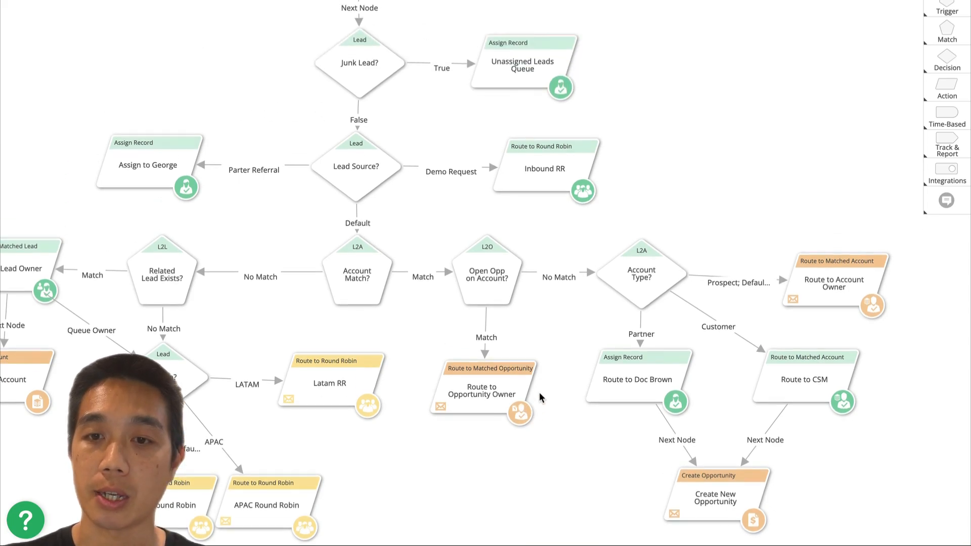
scroll(539, 96, left, 2)
scroll(537, 94, up, 4)
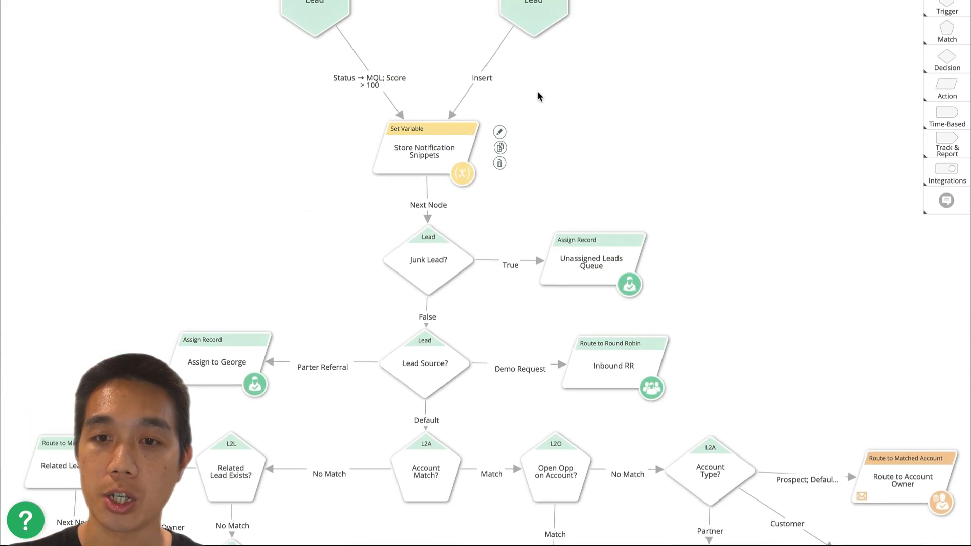